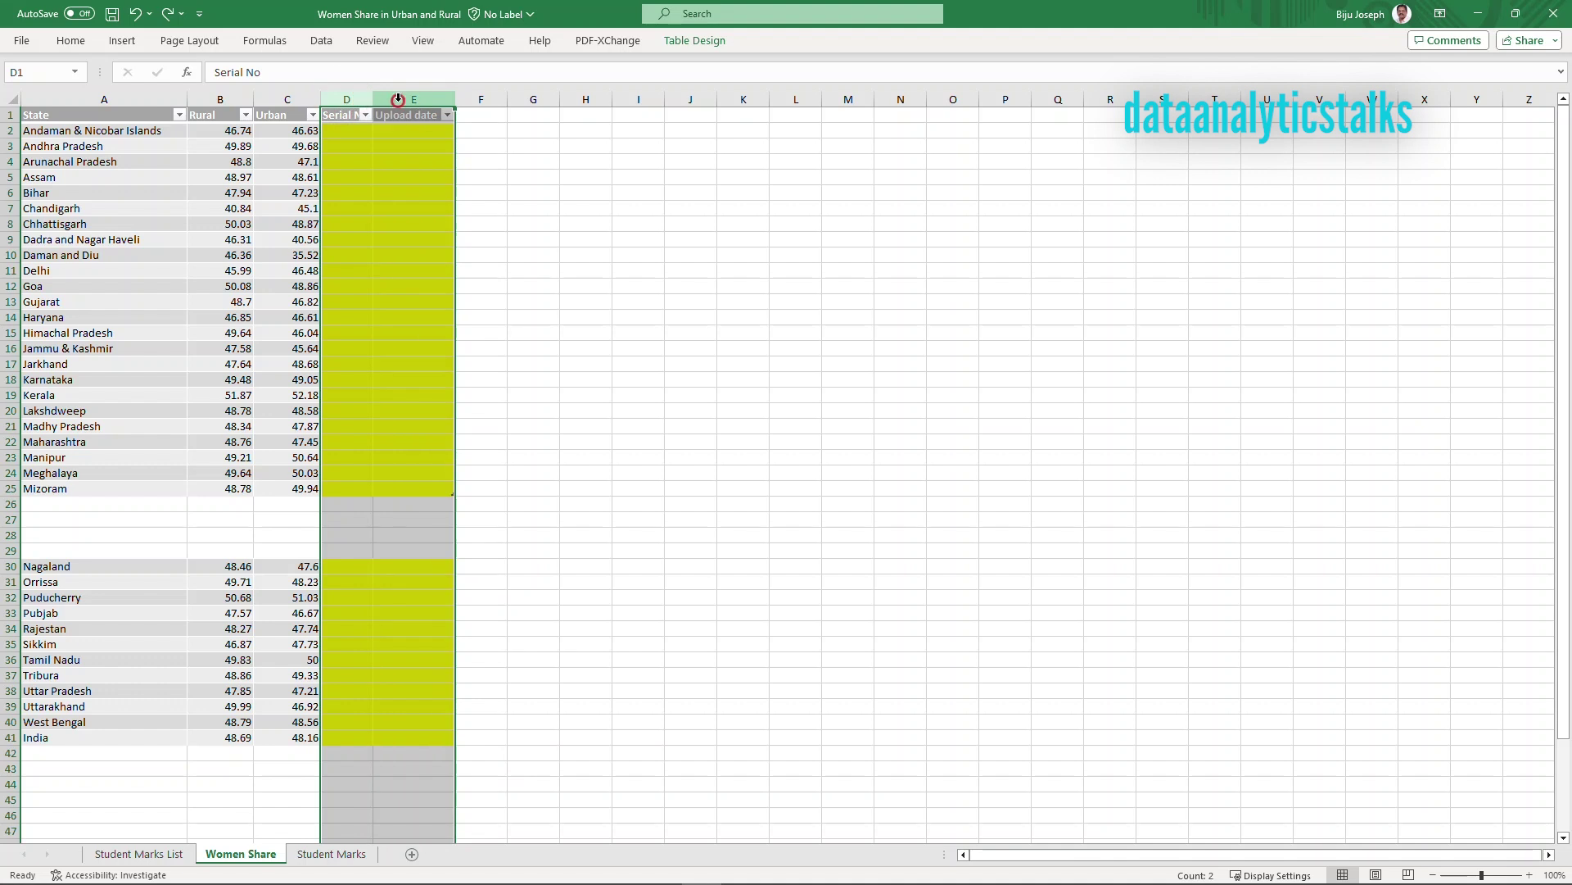
- Delete the Serial No and Upload date columns from the Women Share worksheet
right_click(399, 99)
left_click(464, 283)
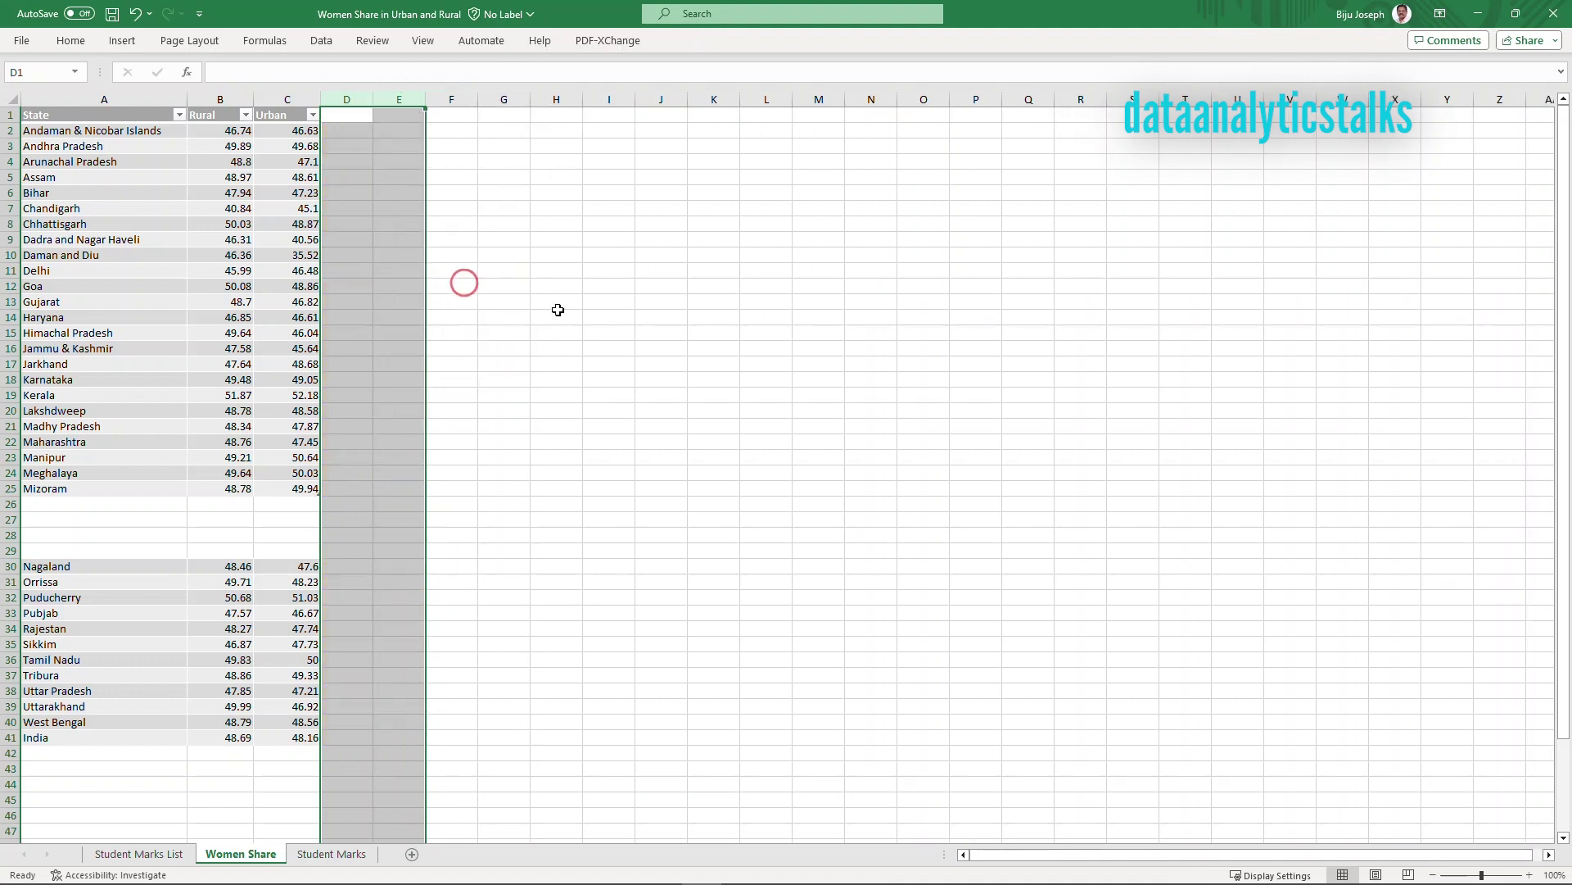
left_click(557, 304)
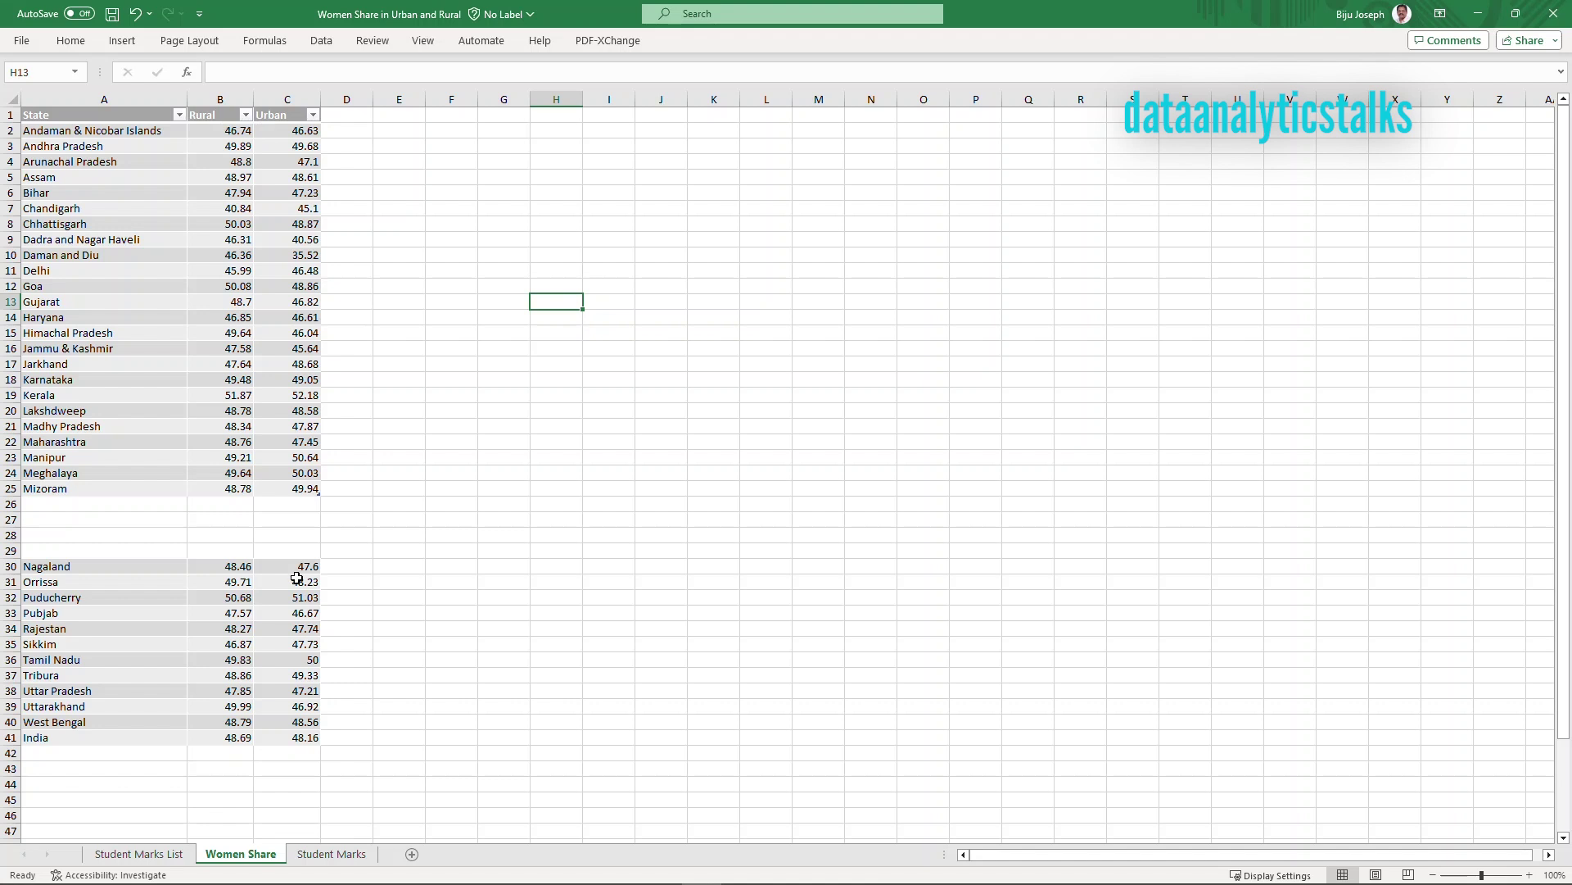
left_click(350, 570)
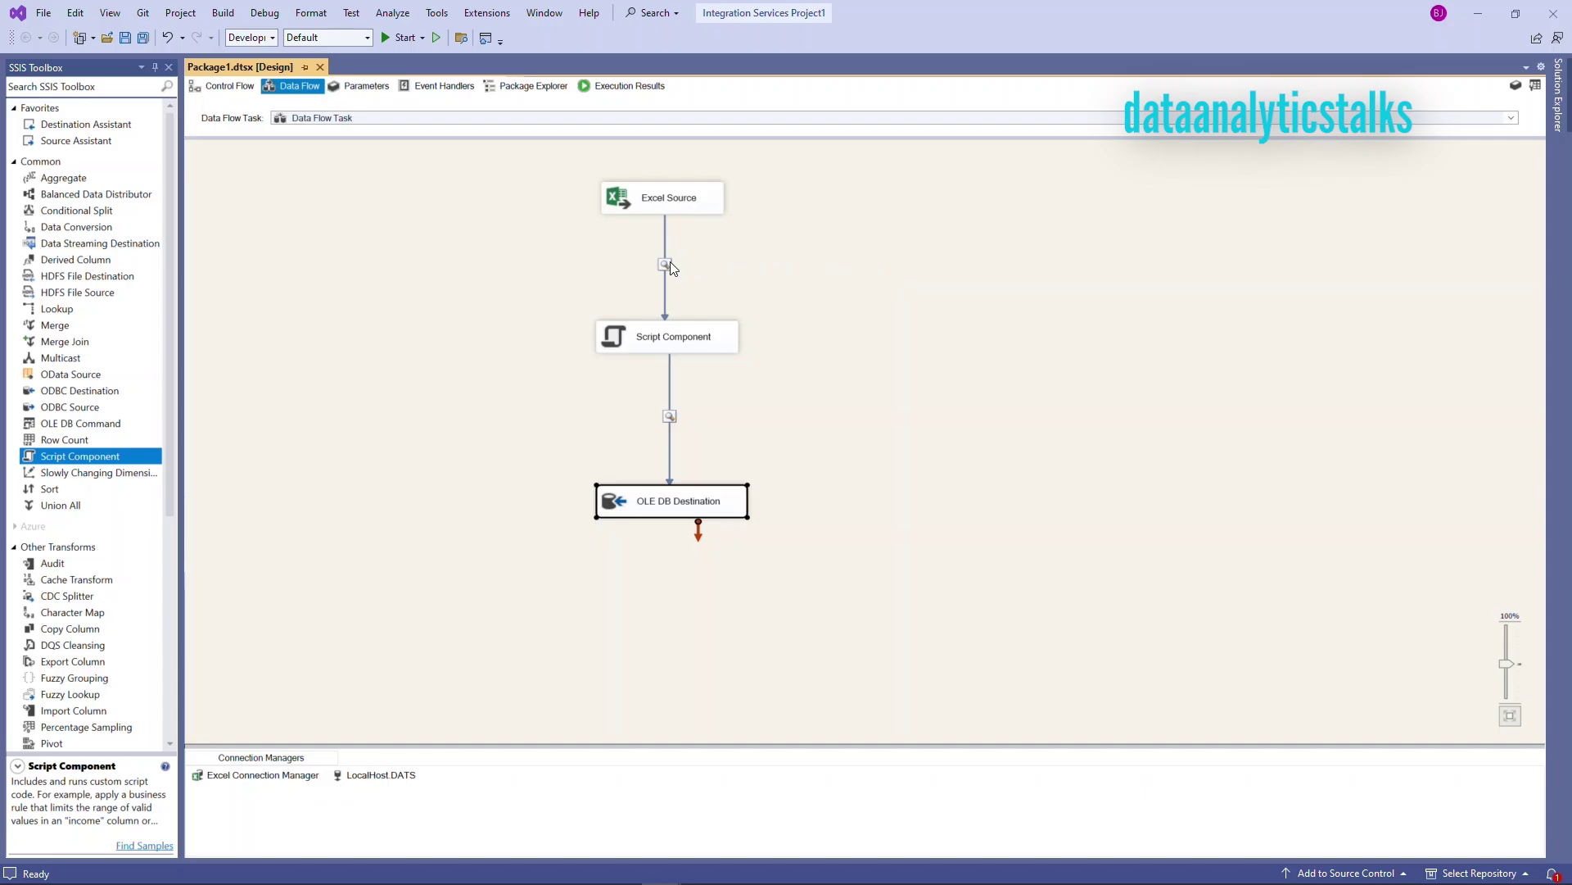
- Switch to the Integration Services project in Visual Studio and disable the data viewers on both data flow paths
left_click(665, 266)
right_click(665, 265)
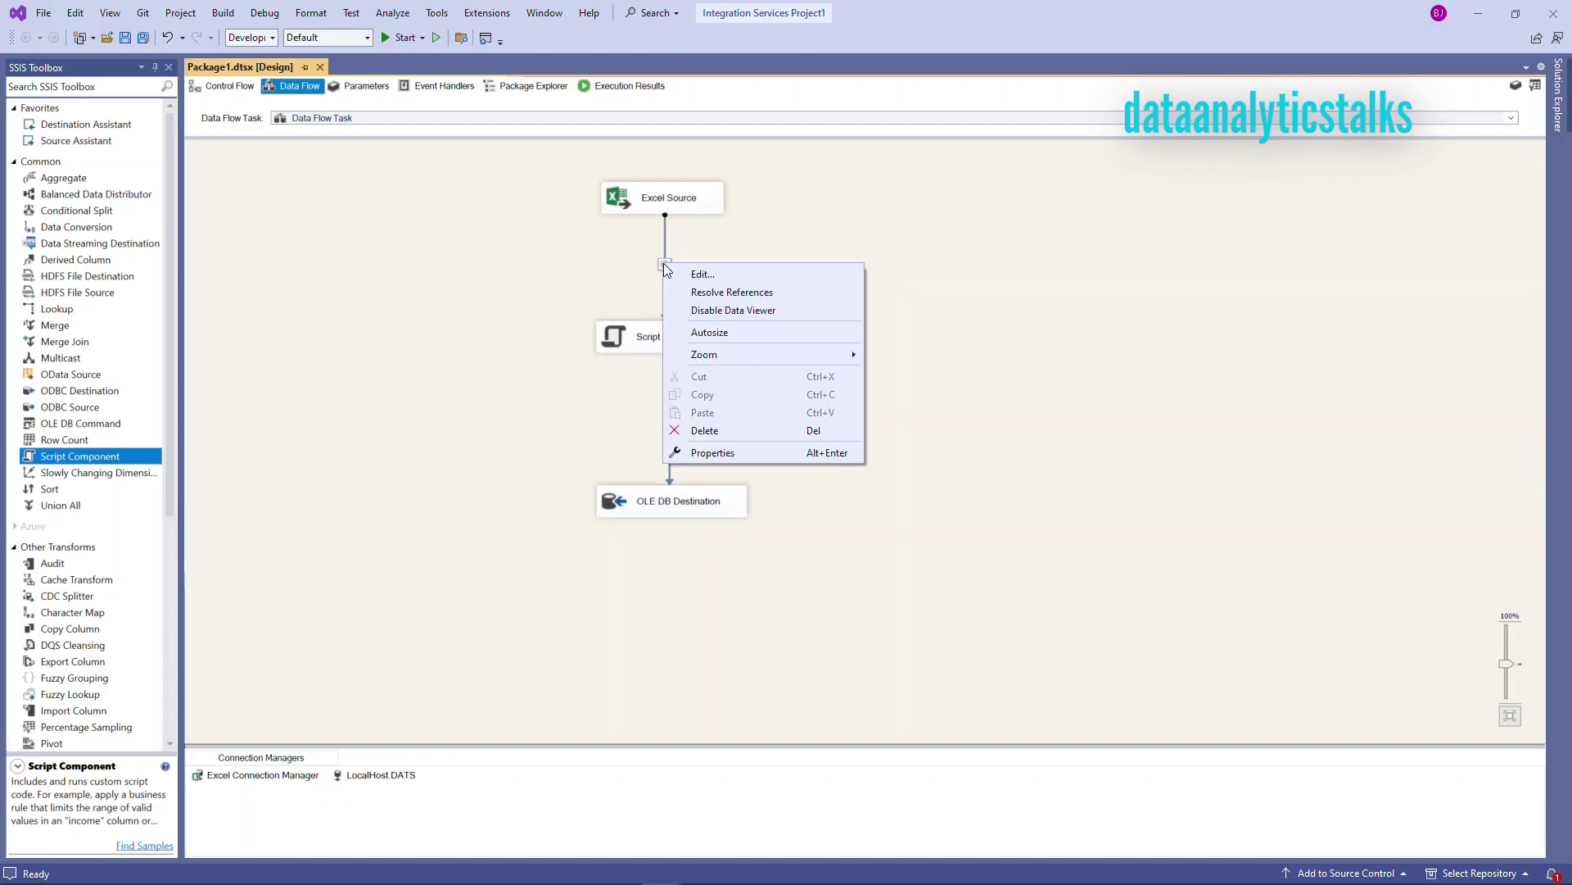
left_click(713, 314)
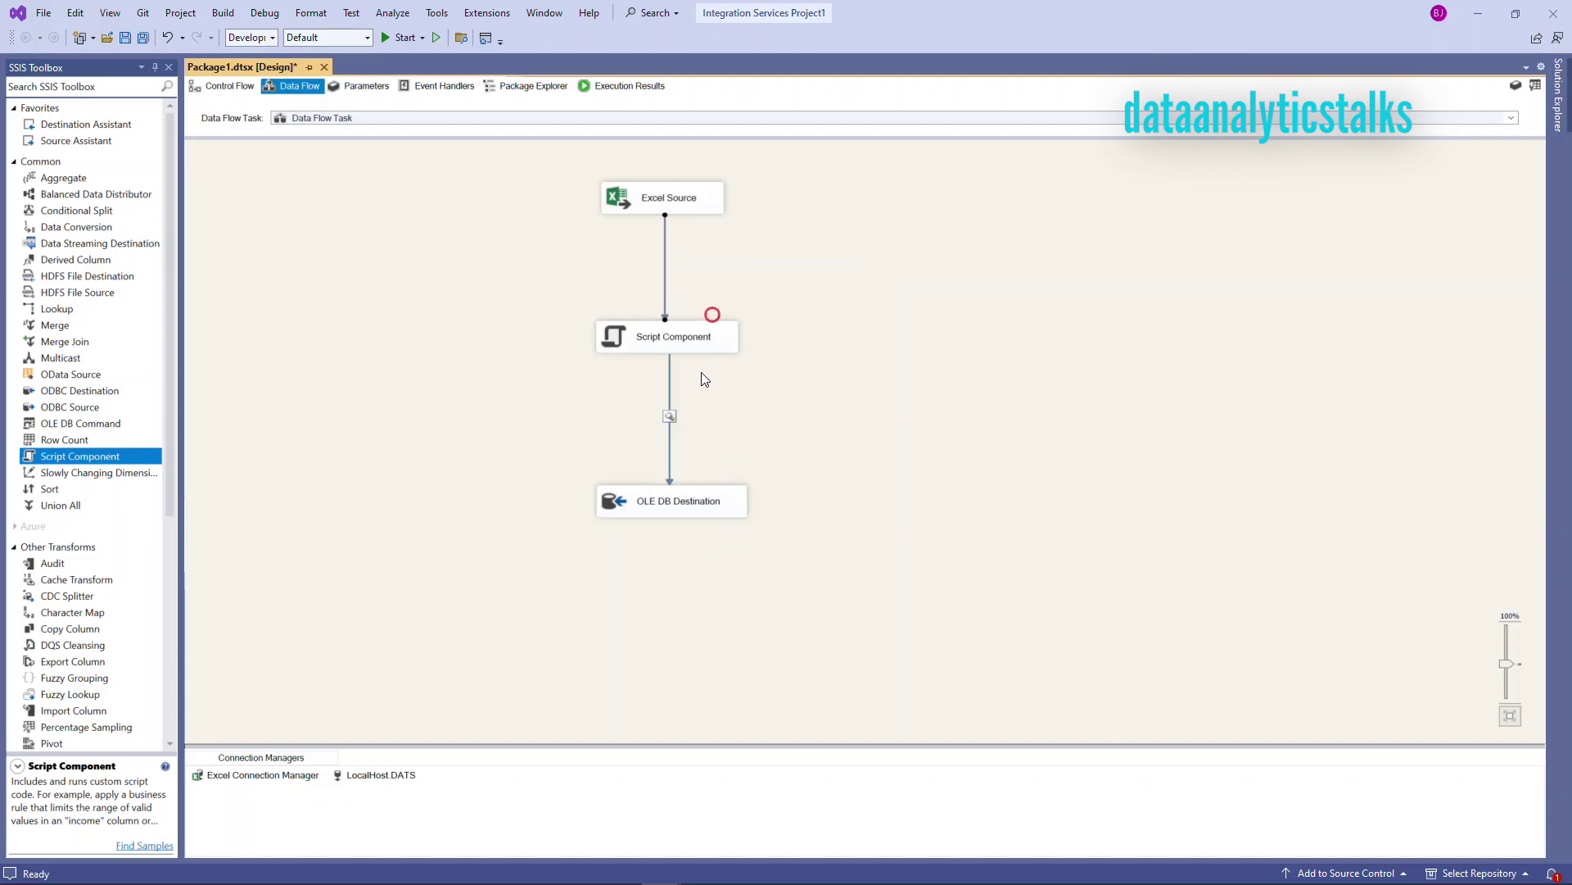
right_click(672, 414)
left_click(733, 462)
- Insert a Derived Column transformation between Script Component and OLE DB Destination, replacing their direct path
left_click_drag(86, 259, 737, 413)
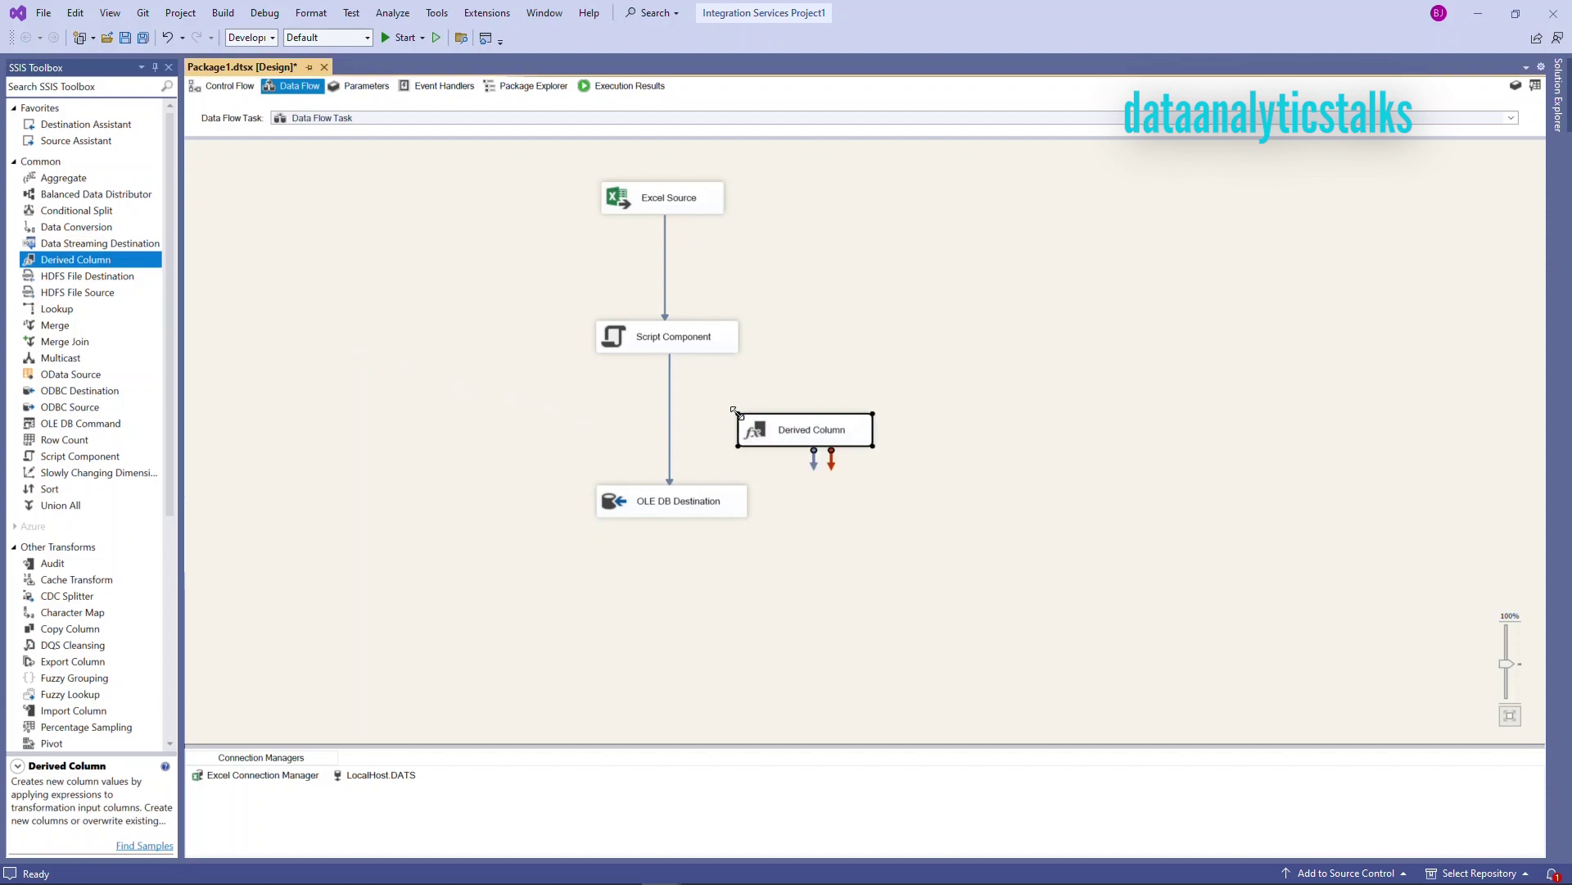
left_click(669, 410)
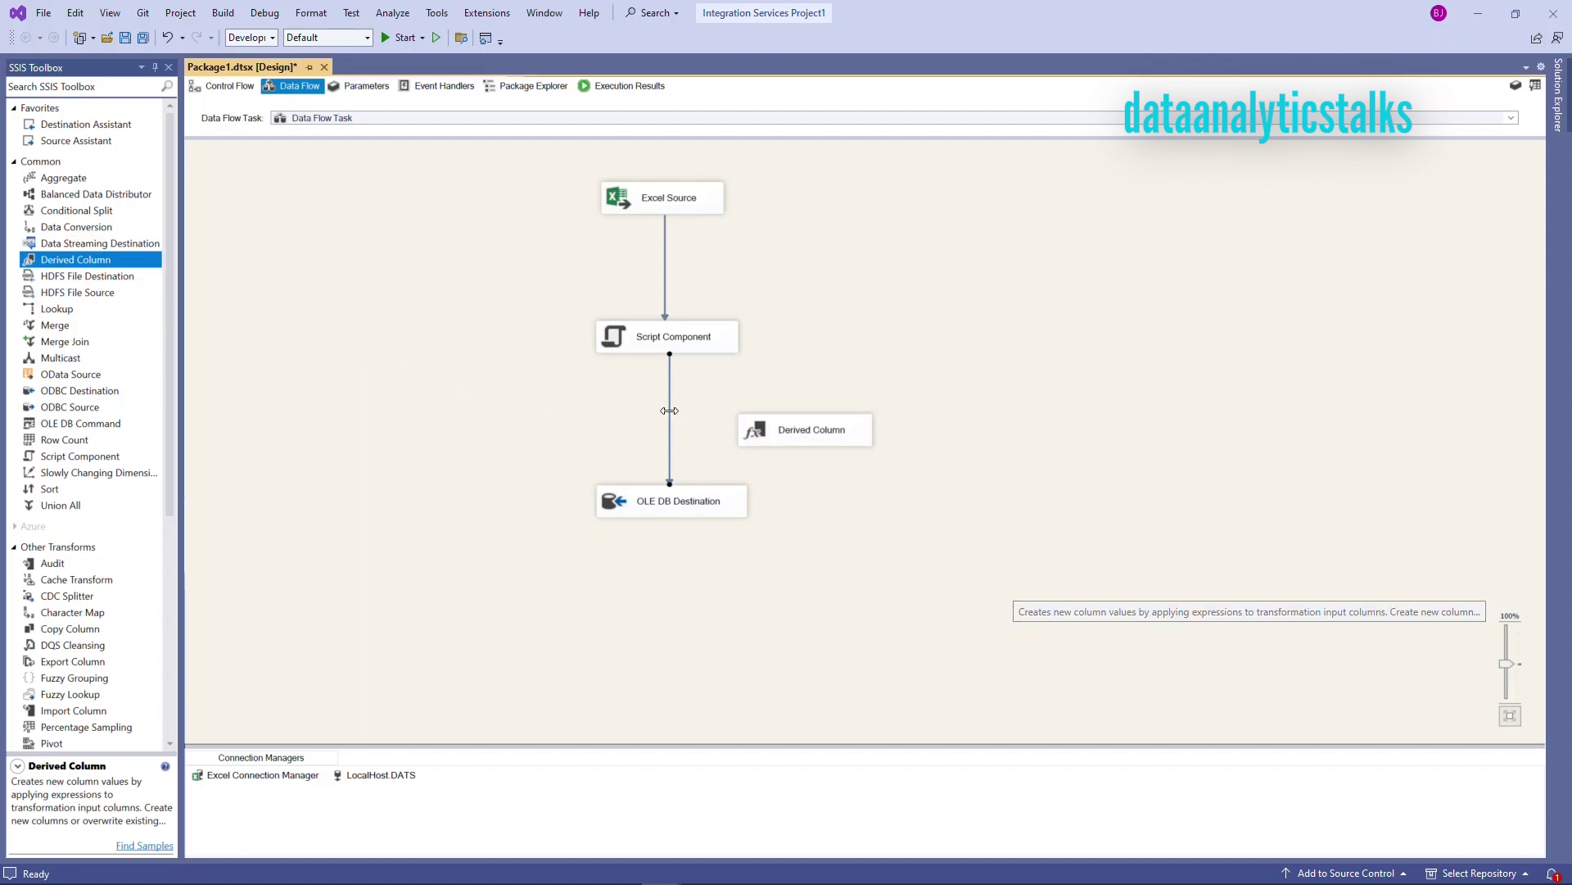
key("Delete")
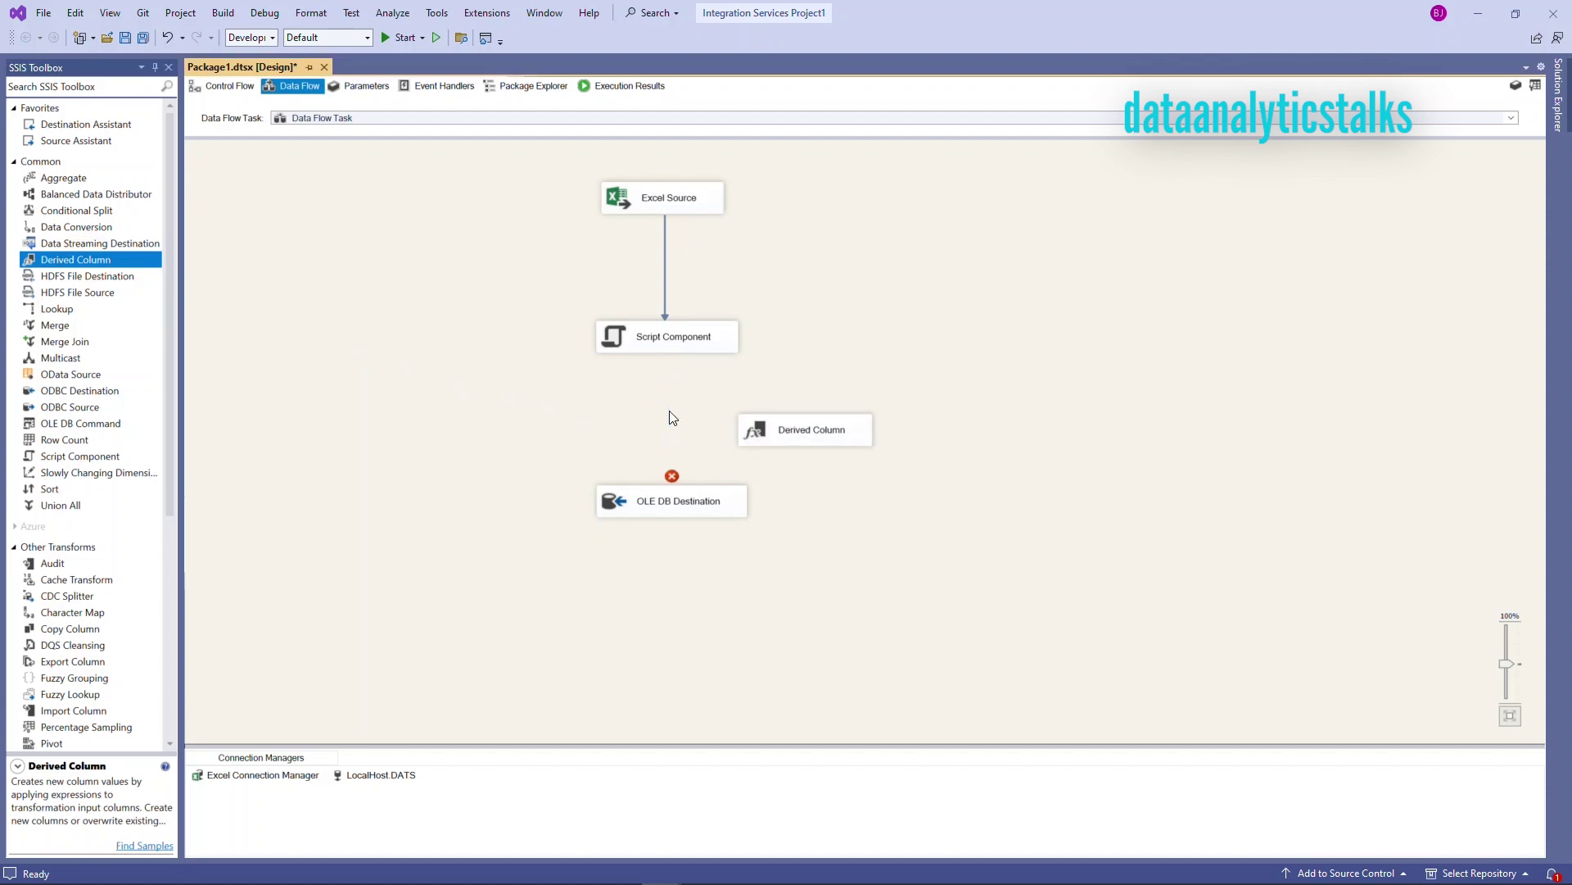
left_click(676, 342)
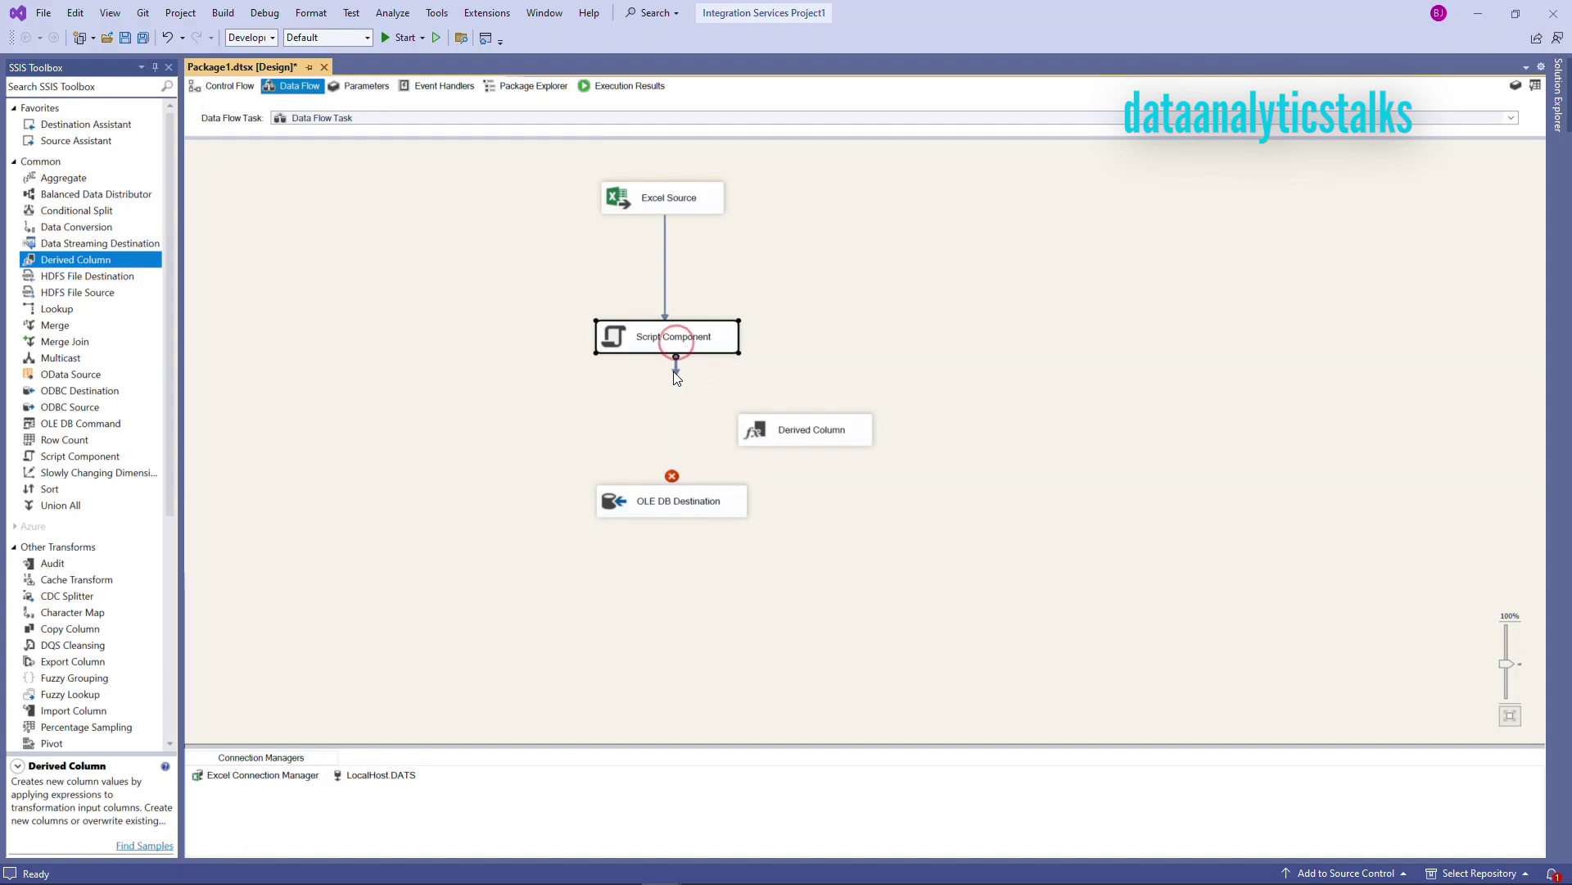
left_click_drag(675, 373, 685, 507)
left_click(806, 434)
left_click(902, 514)
- Define a new derived column named uploaddate in the Derived Column transformation with the expression GETDATE()
double_click(812, 433)
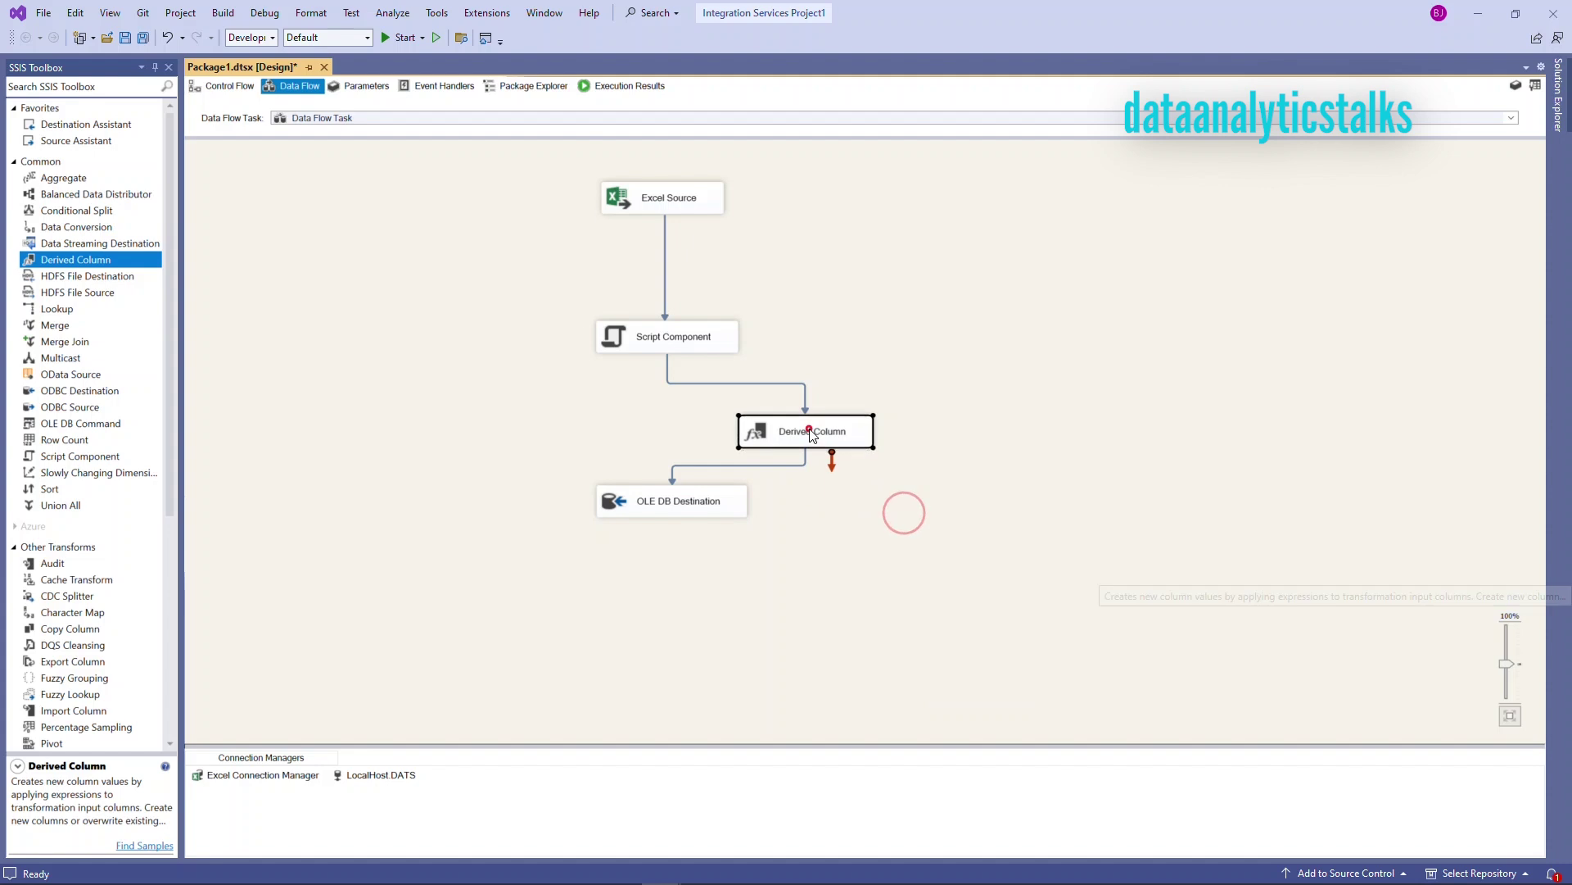
left_click(586, 461)
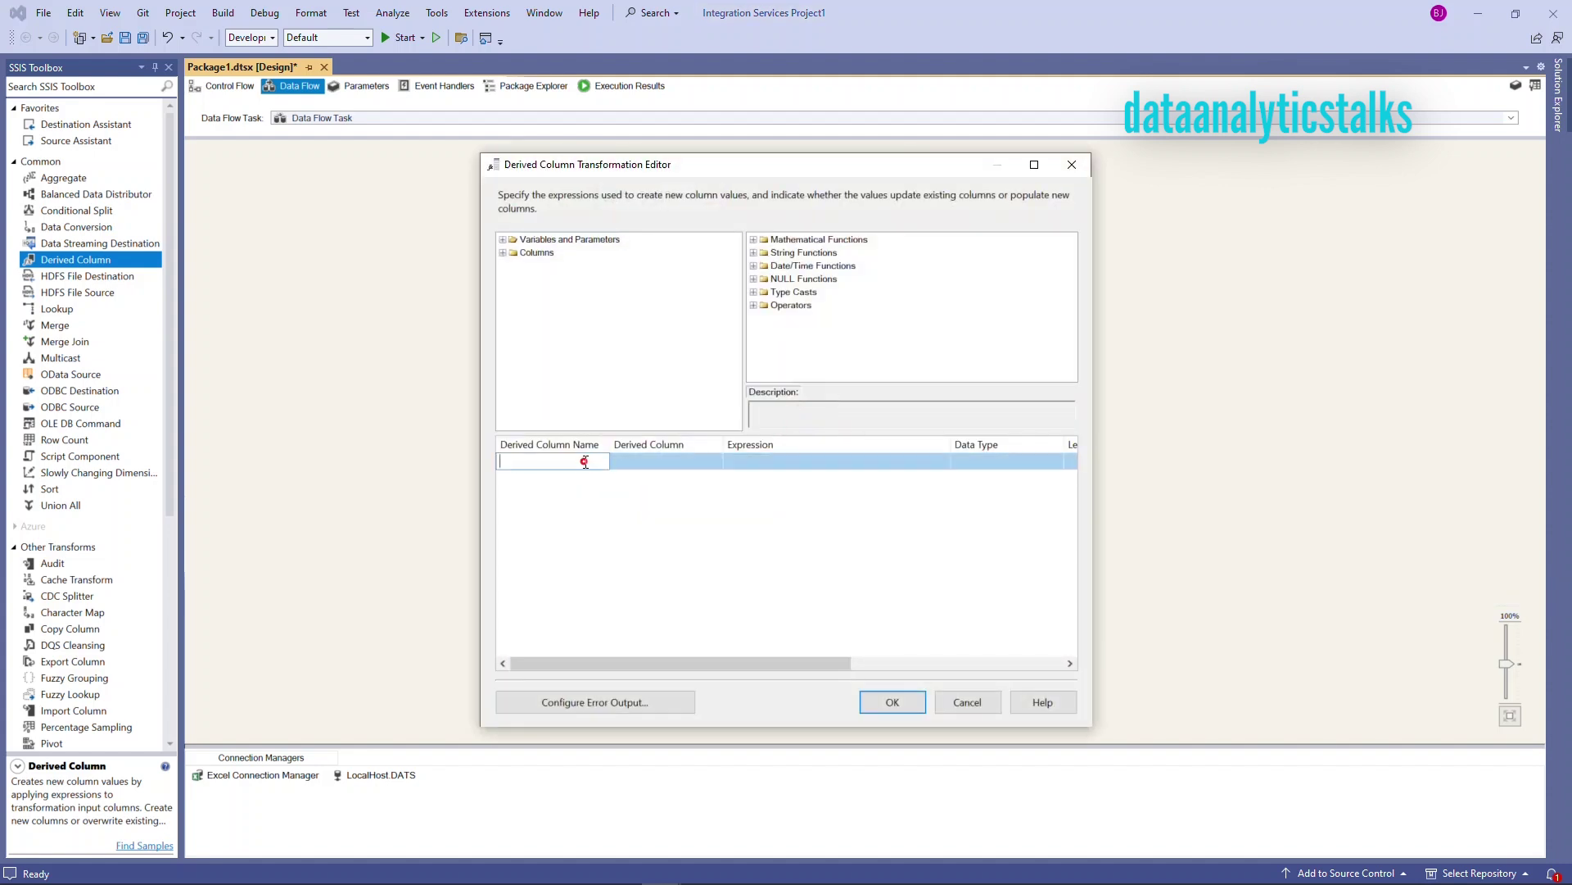
type("uploaddate")
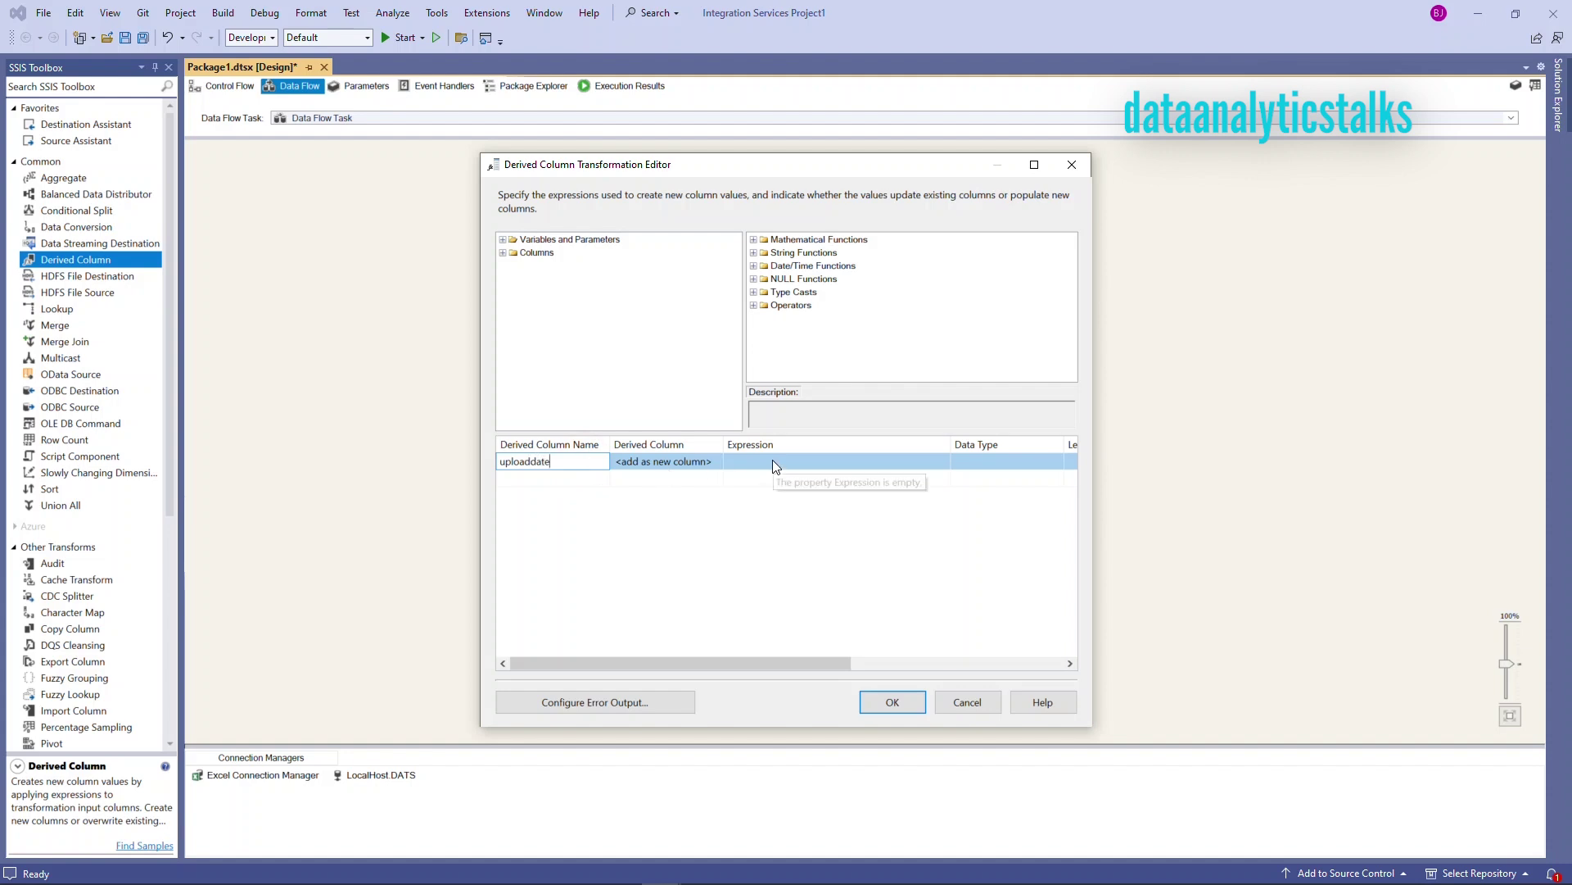
left_click(754, 266)
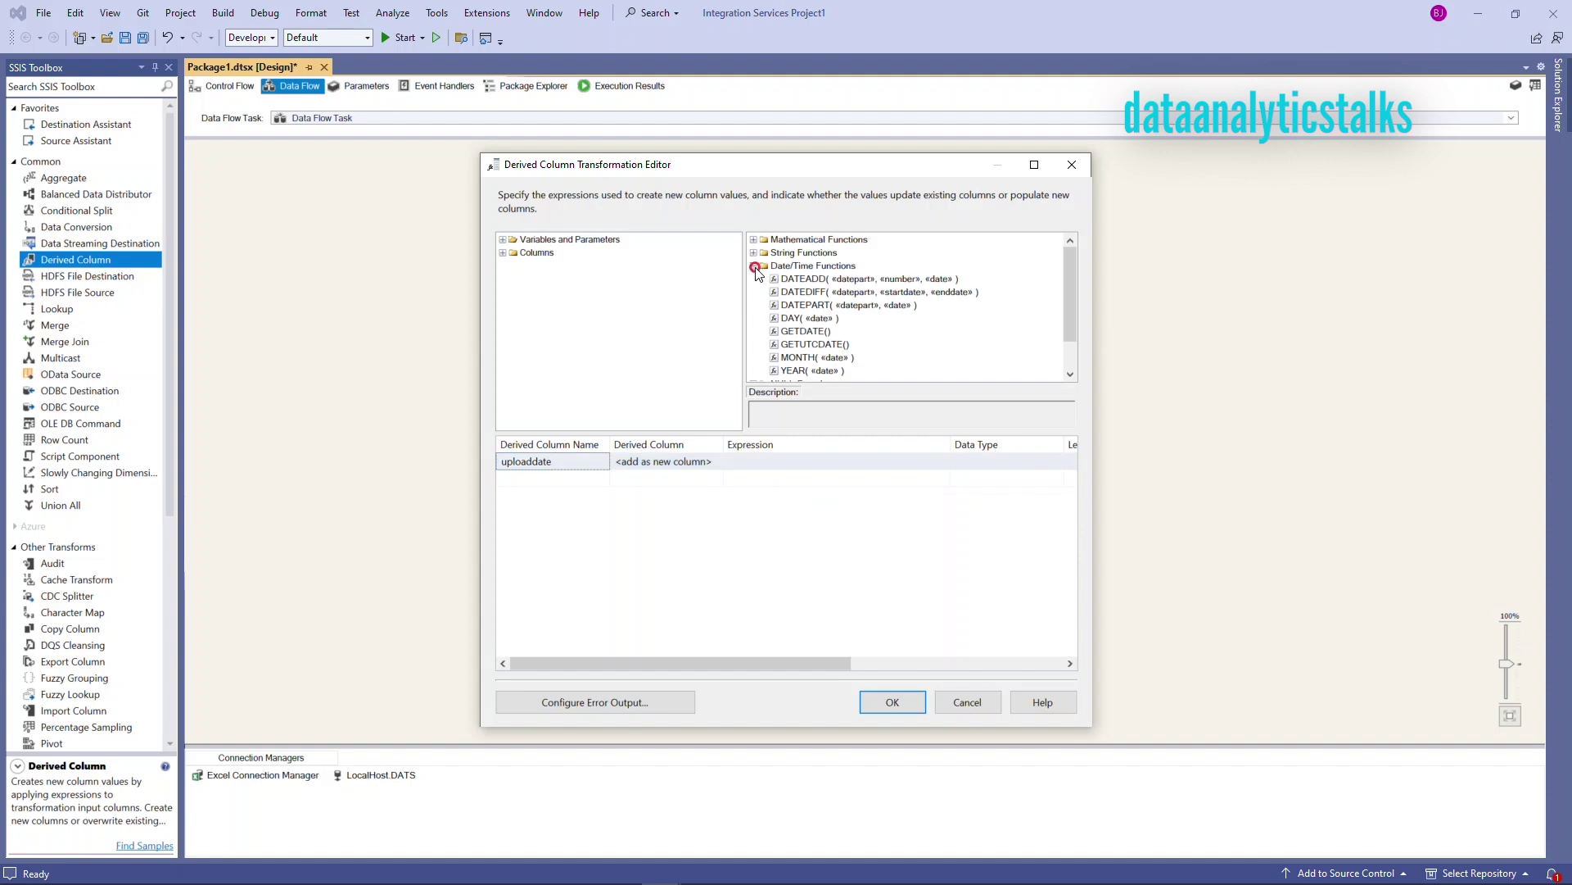
left_click_drag(815, 331, 809, 461)
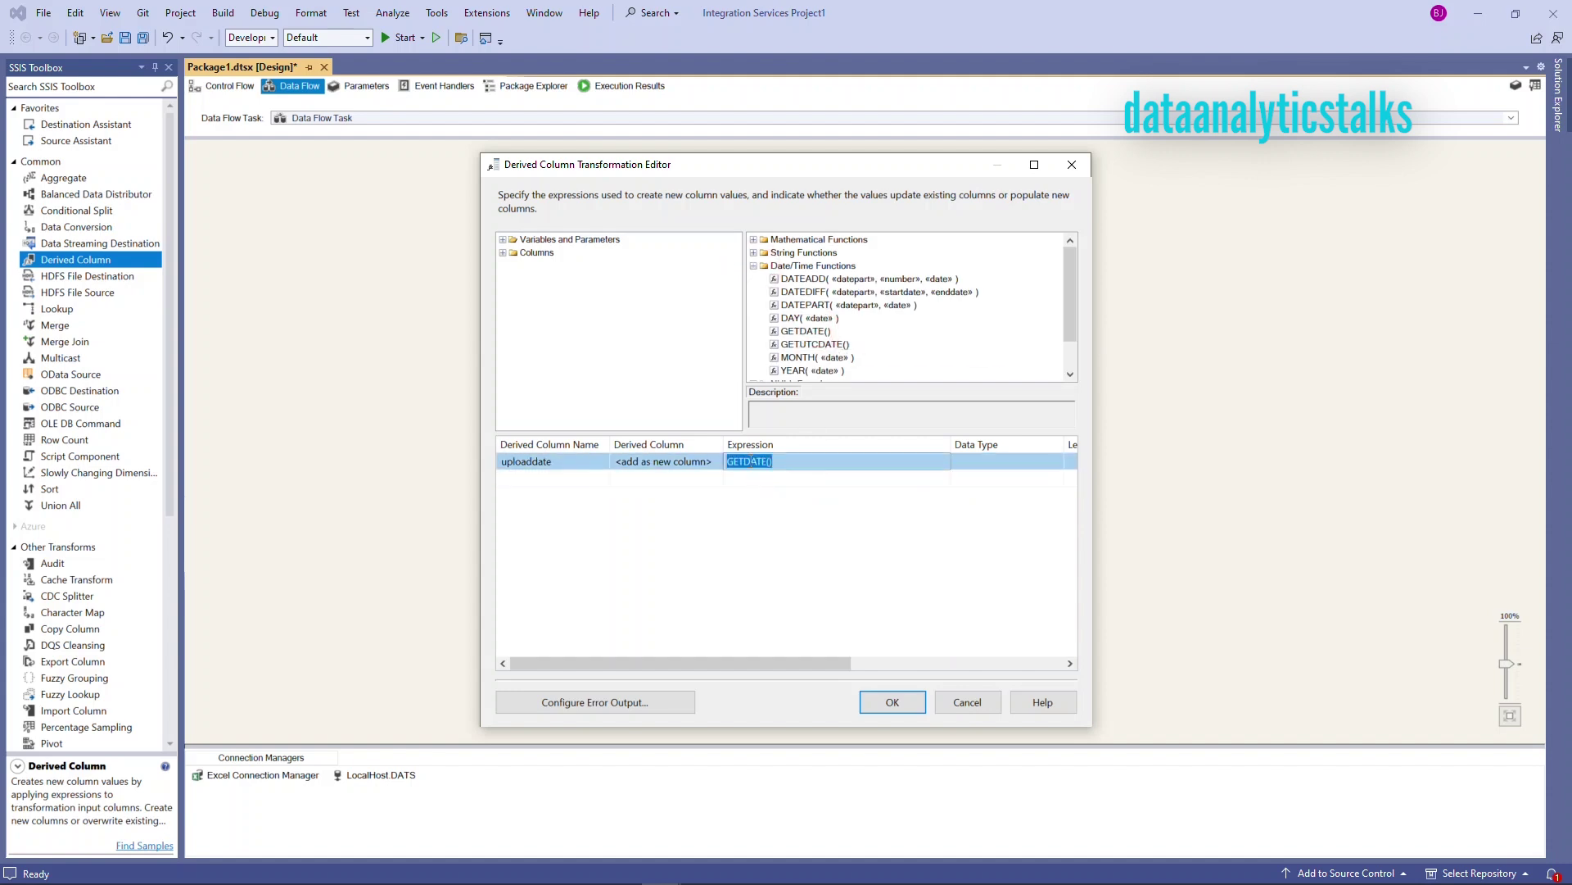
left_click(816, 612)
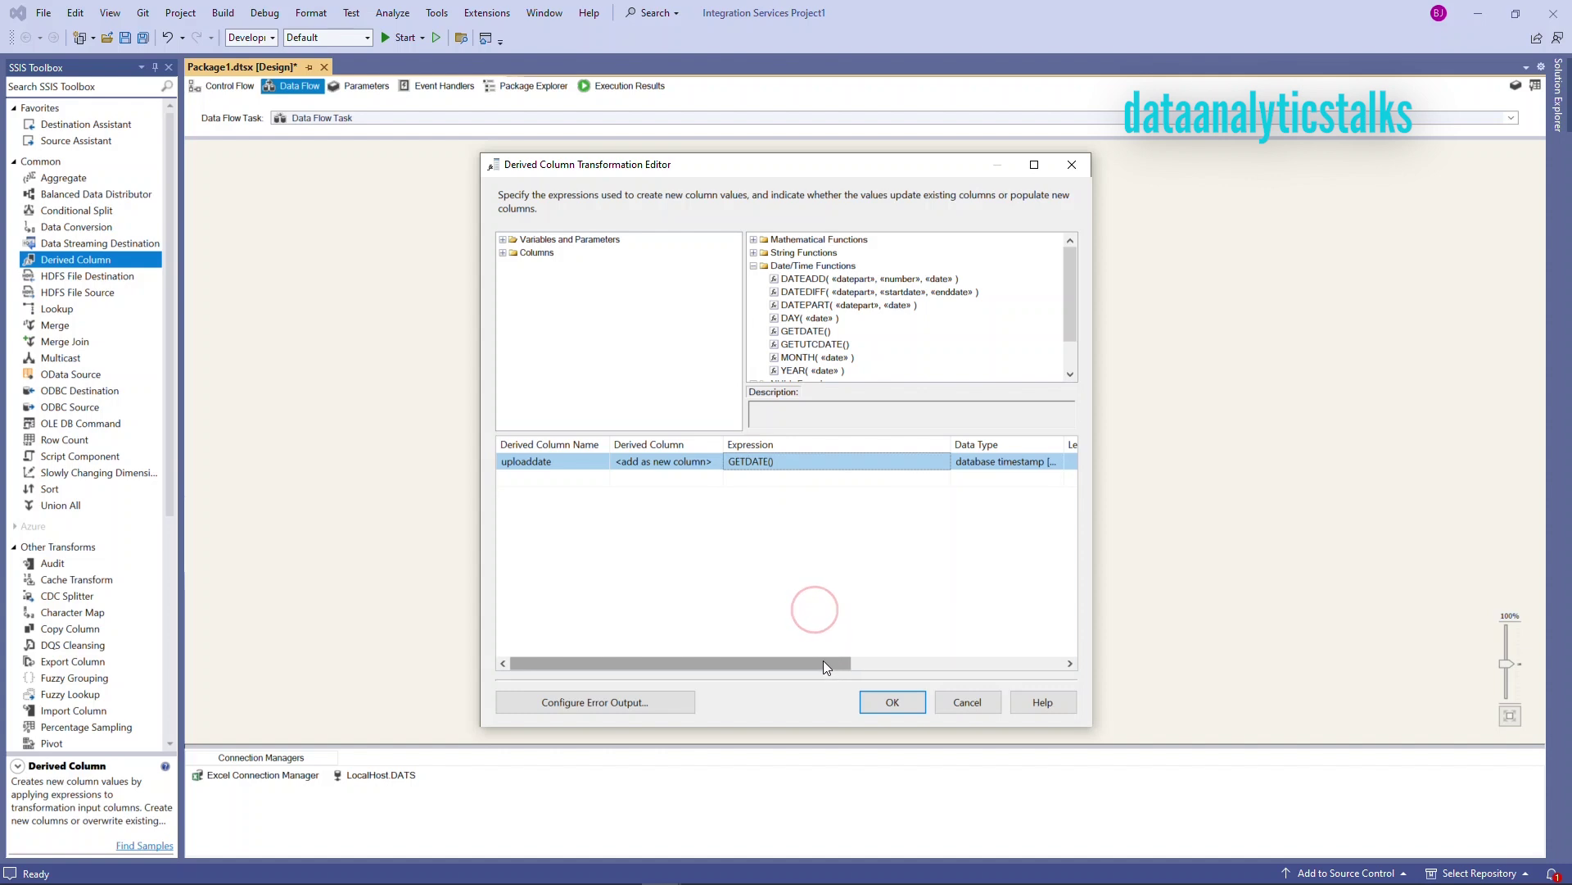
- Widen the Data Type column of the derived column grid to examine the data type of uploaddate
left_click_drag(823, 662, 990, 670)
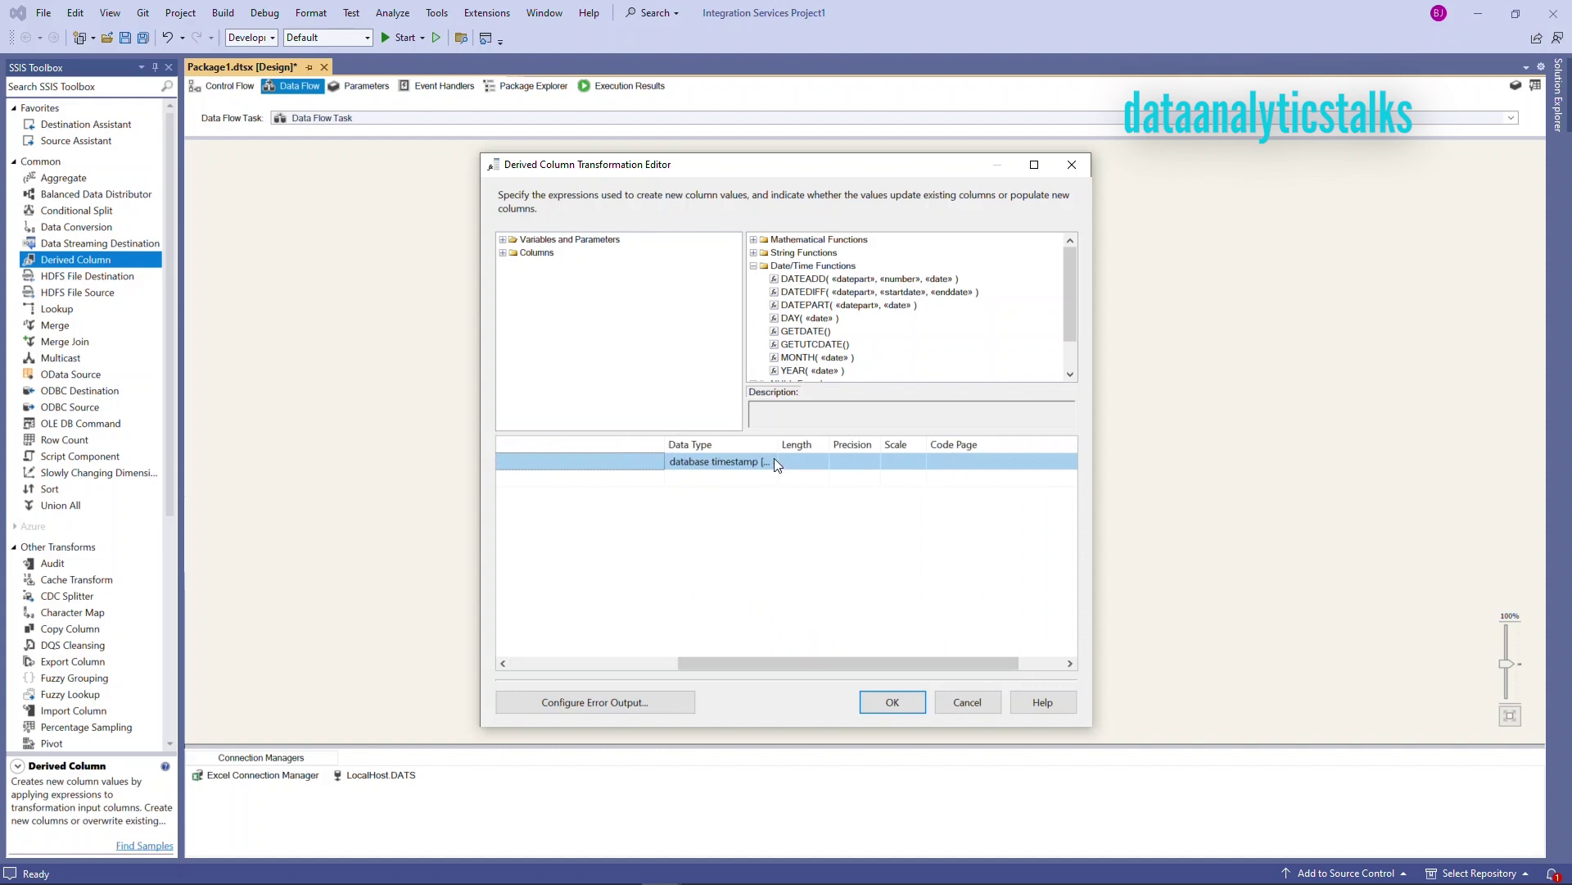
double_click(780, 447)
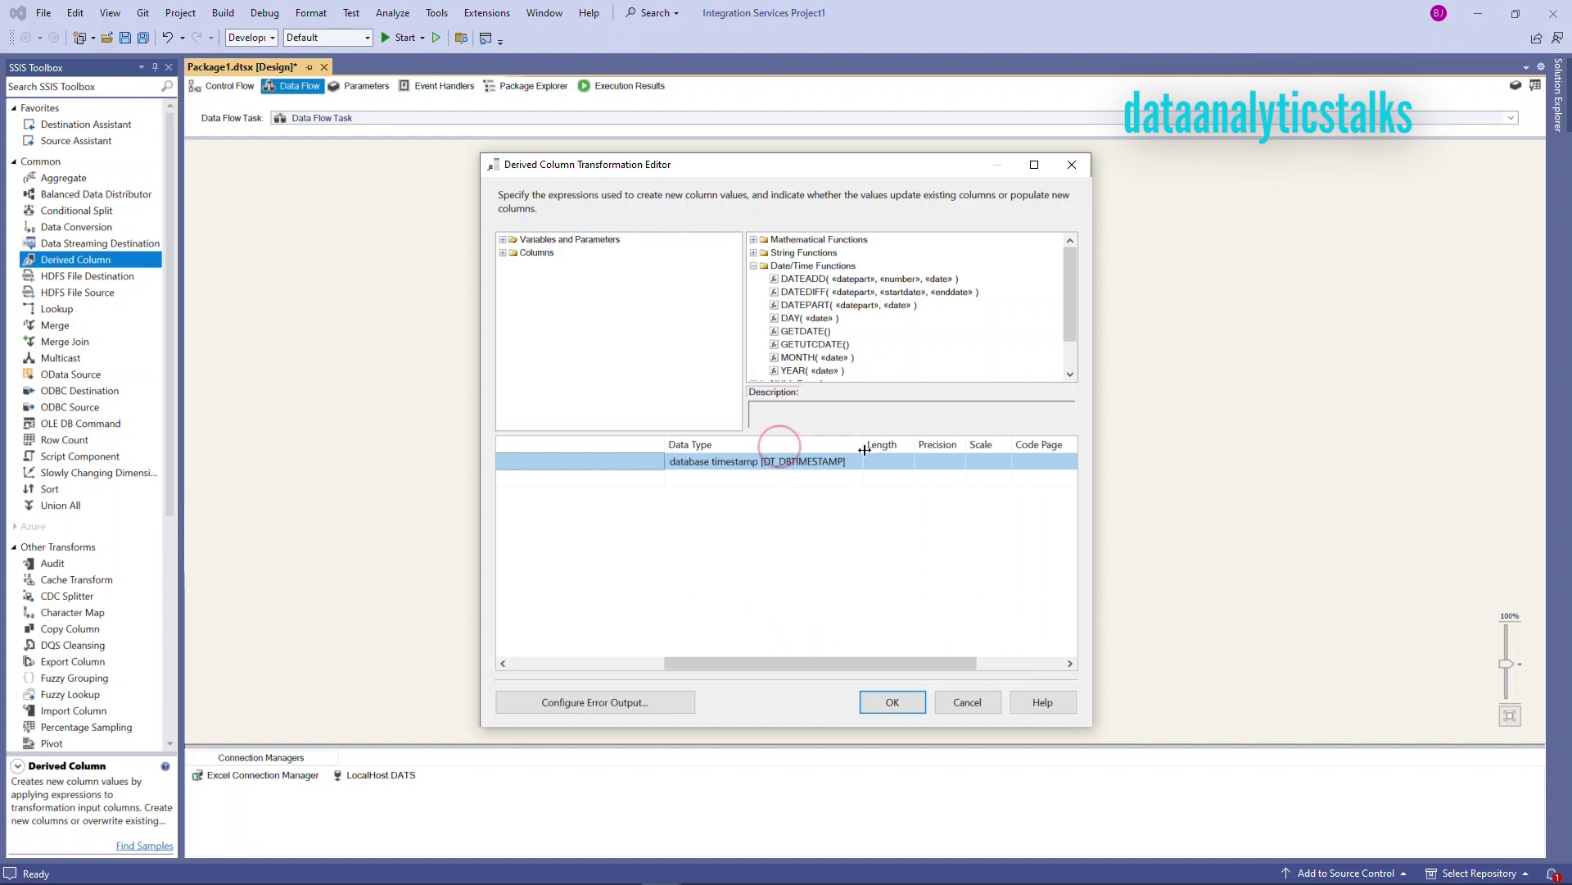
left_click_drag(865, 450, 831, 450)
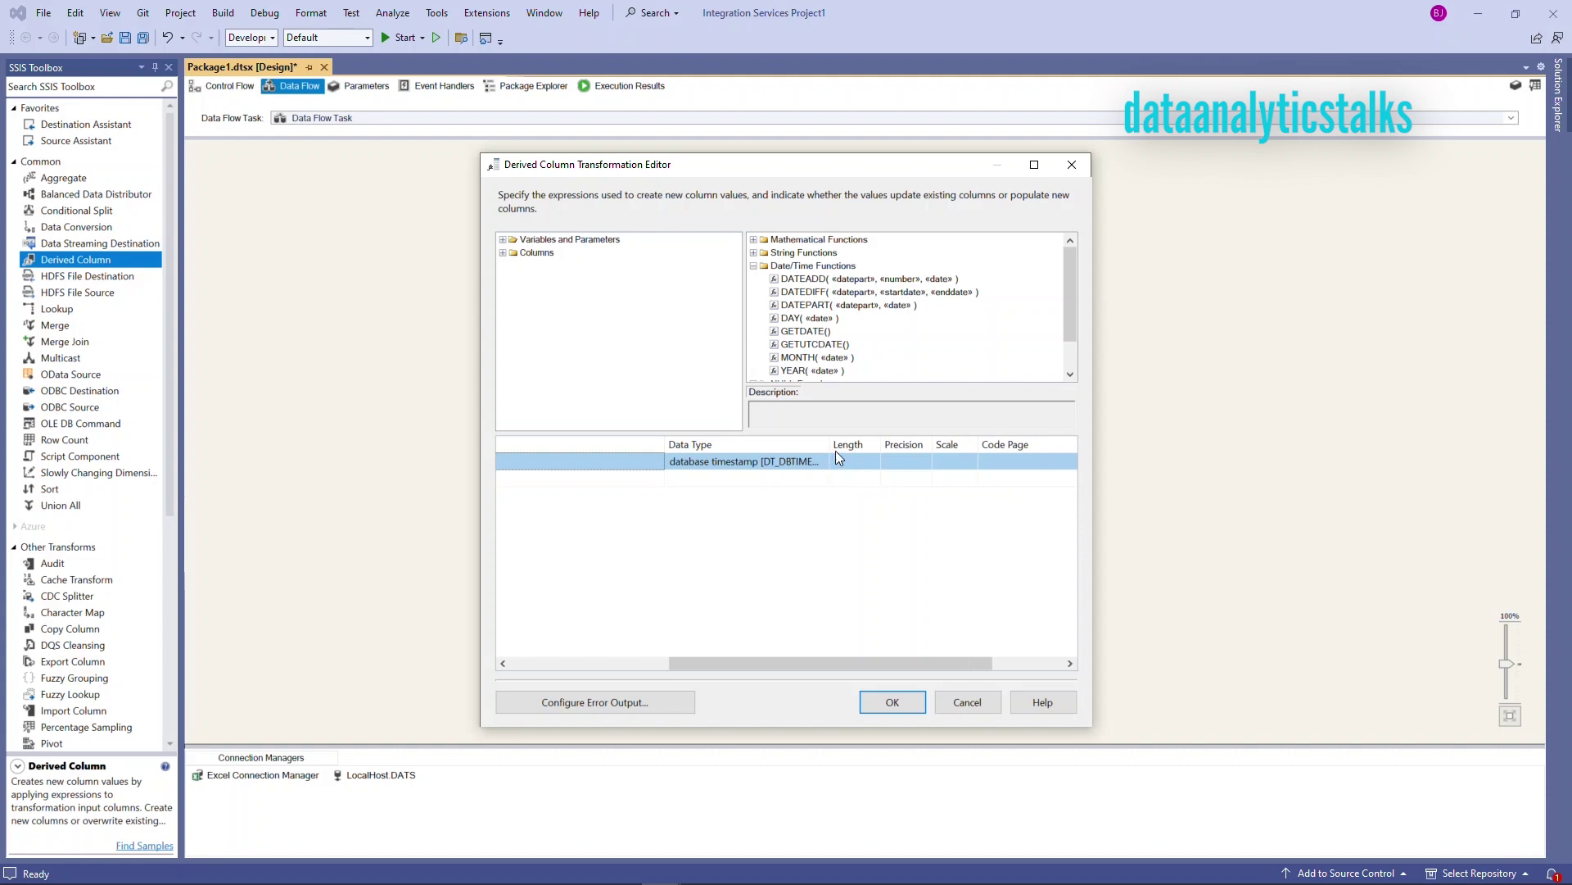
- Examine the available expression functions, including the mathematical, string and date/time functions, type casts and operators
left_click_drag(1075, 312, 943, 297)
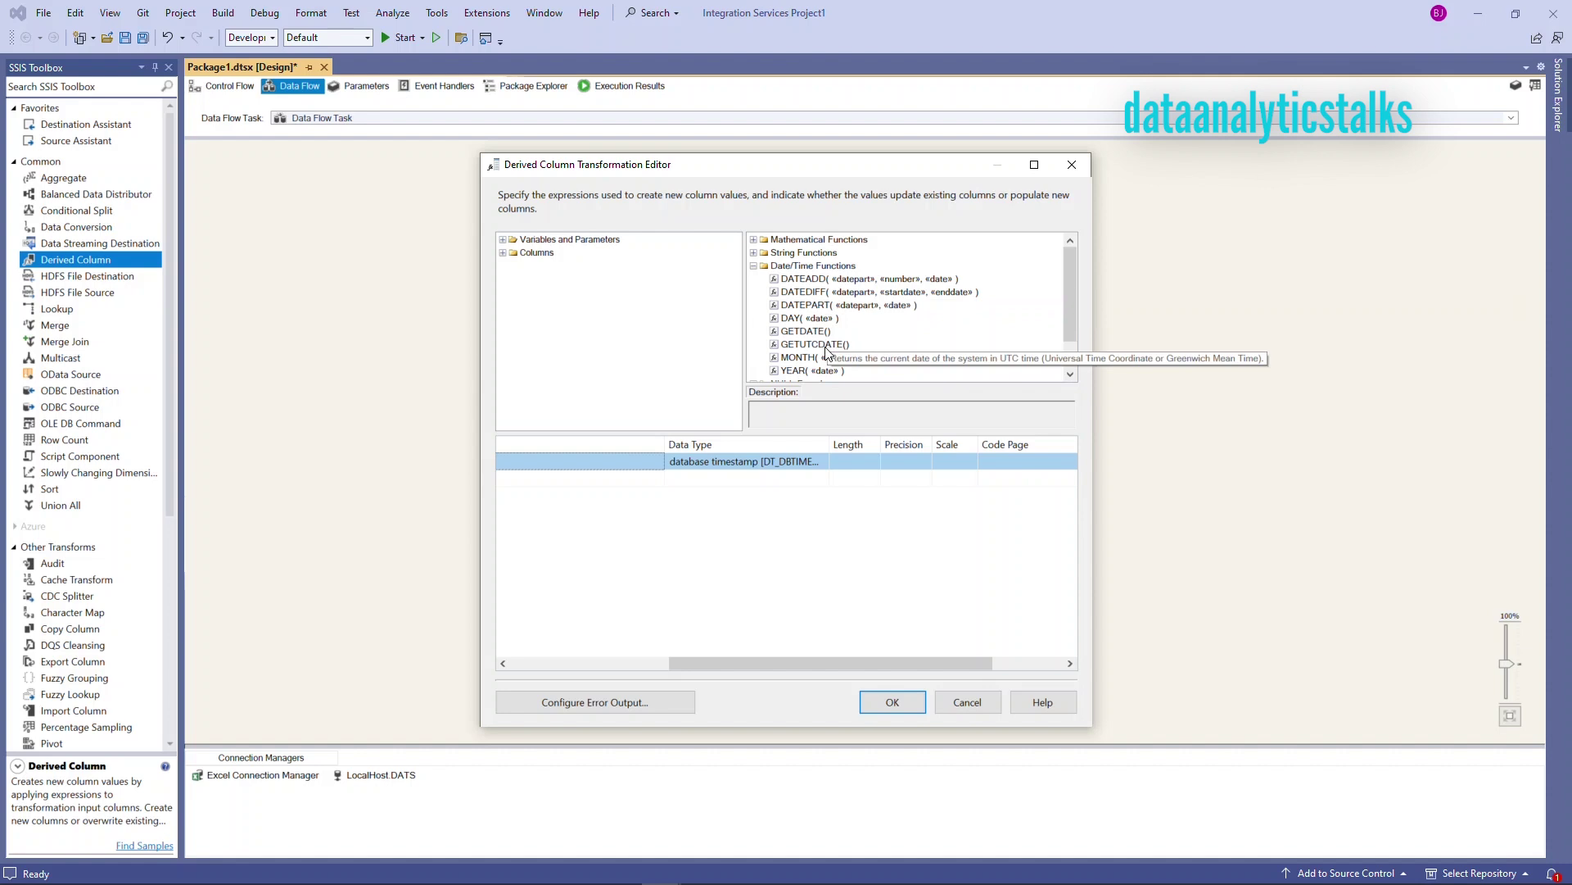
left_click(754, 240)
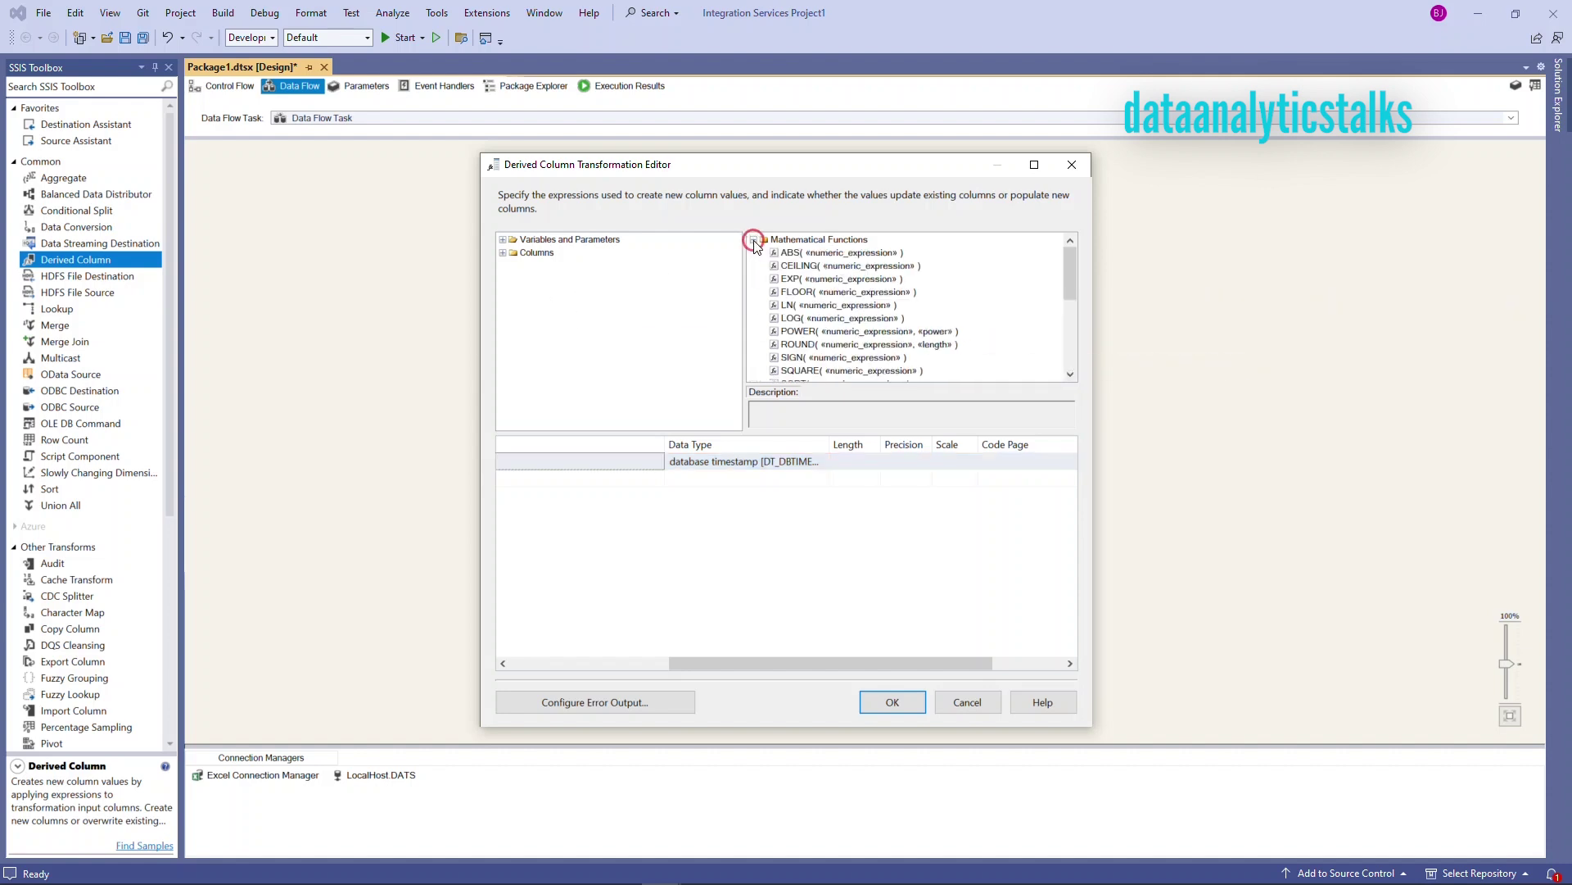
left_click(754, 240)
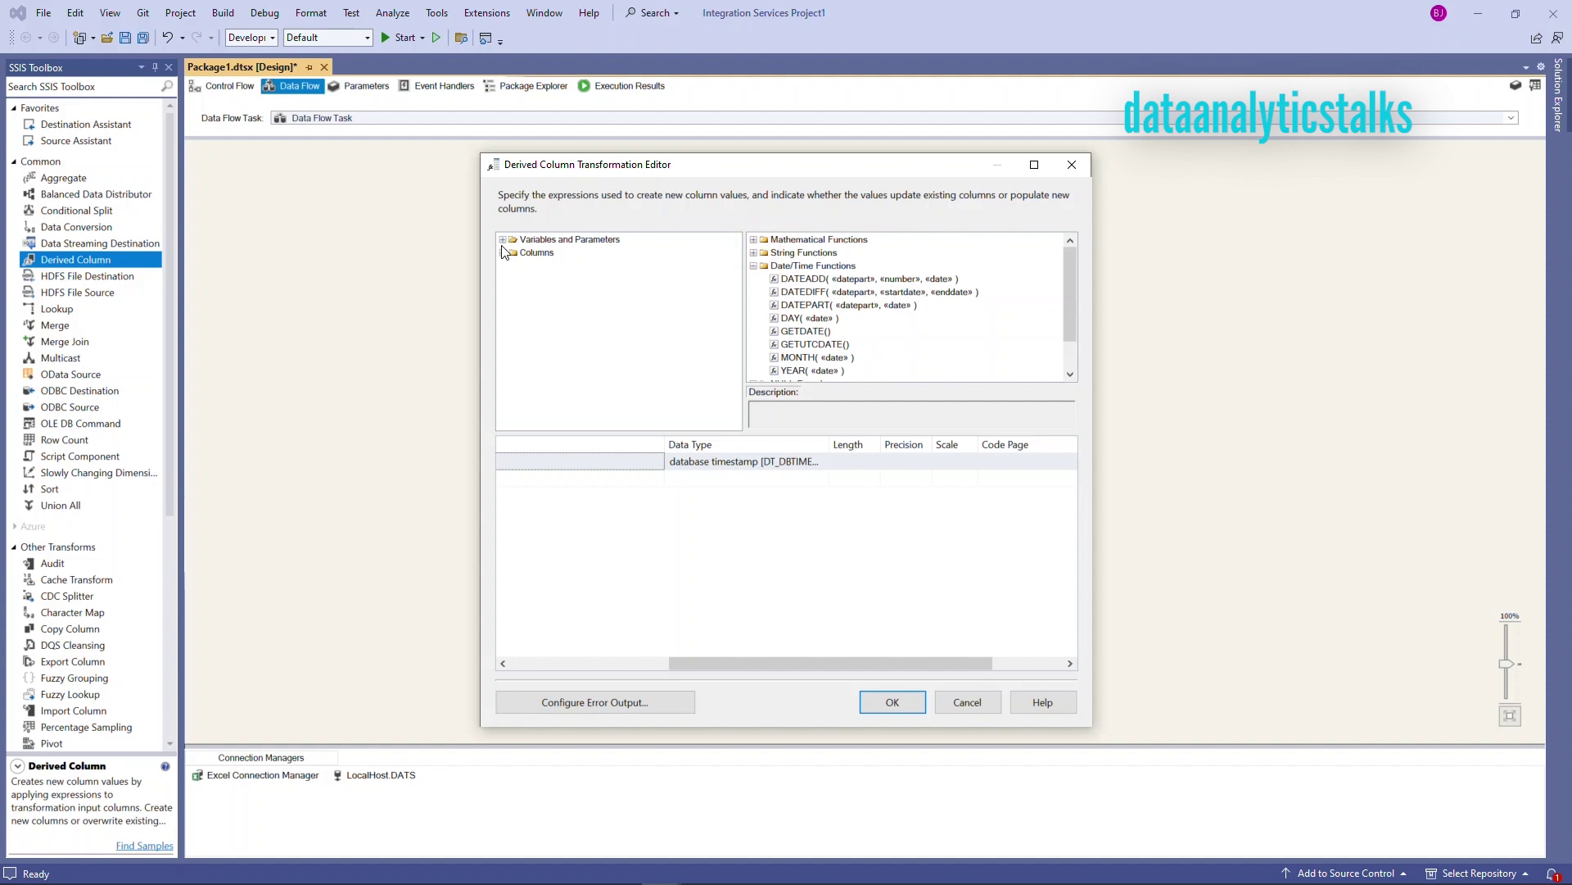
left_click(753, 253)
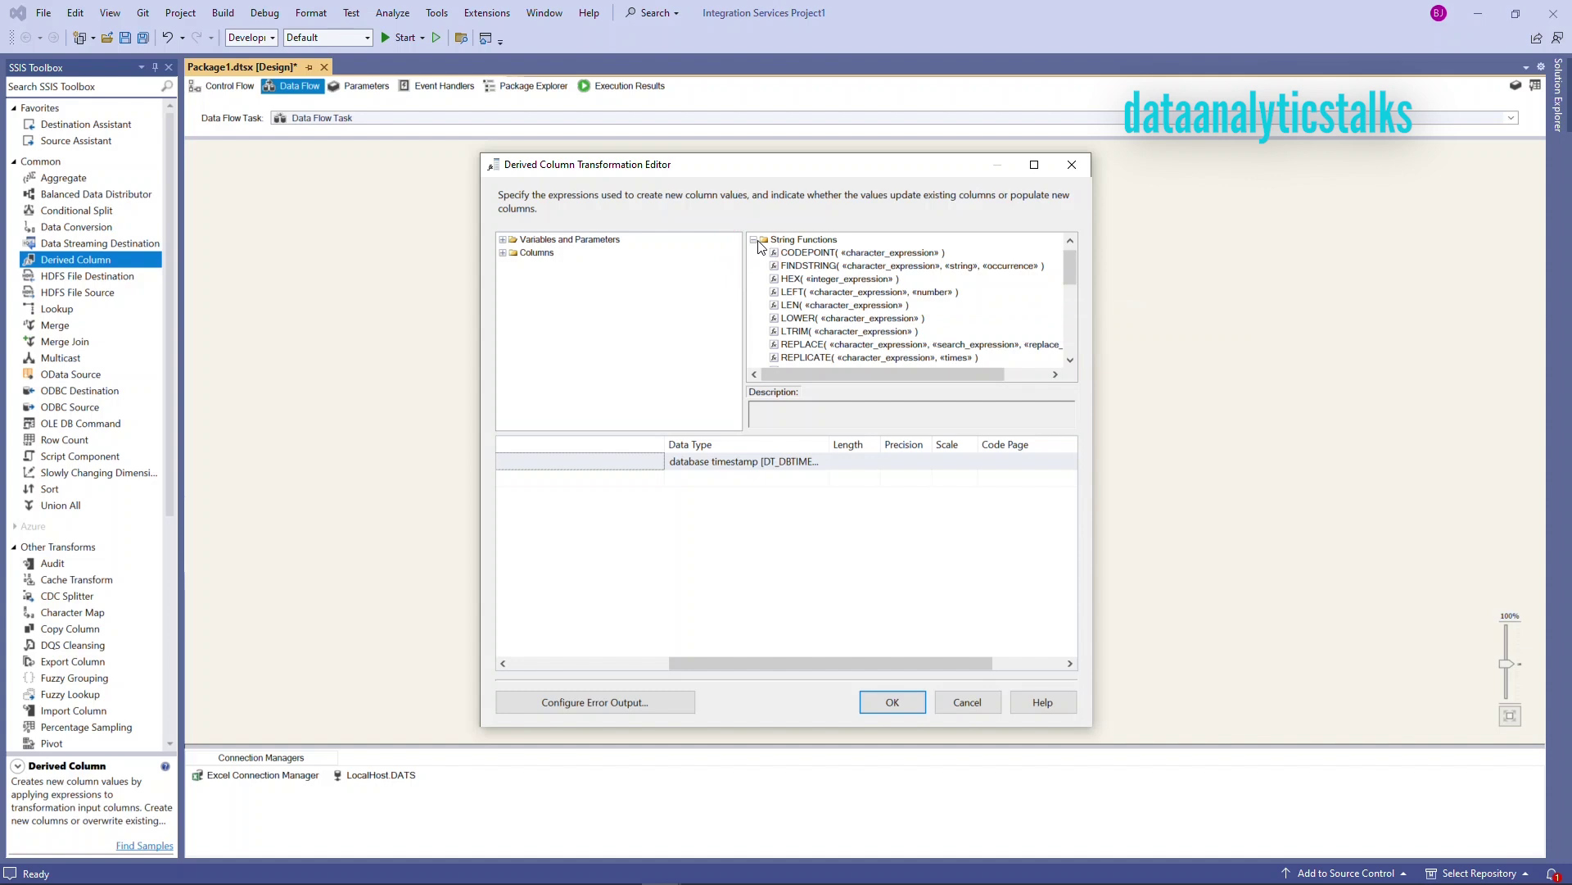
left_click(754, 239)
left_click(754, 239)
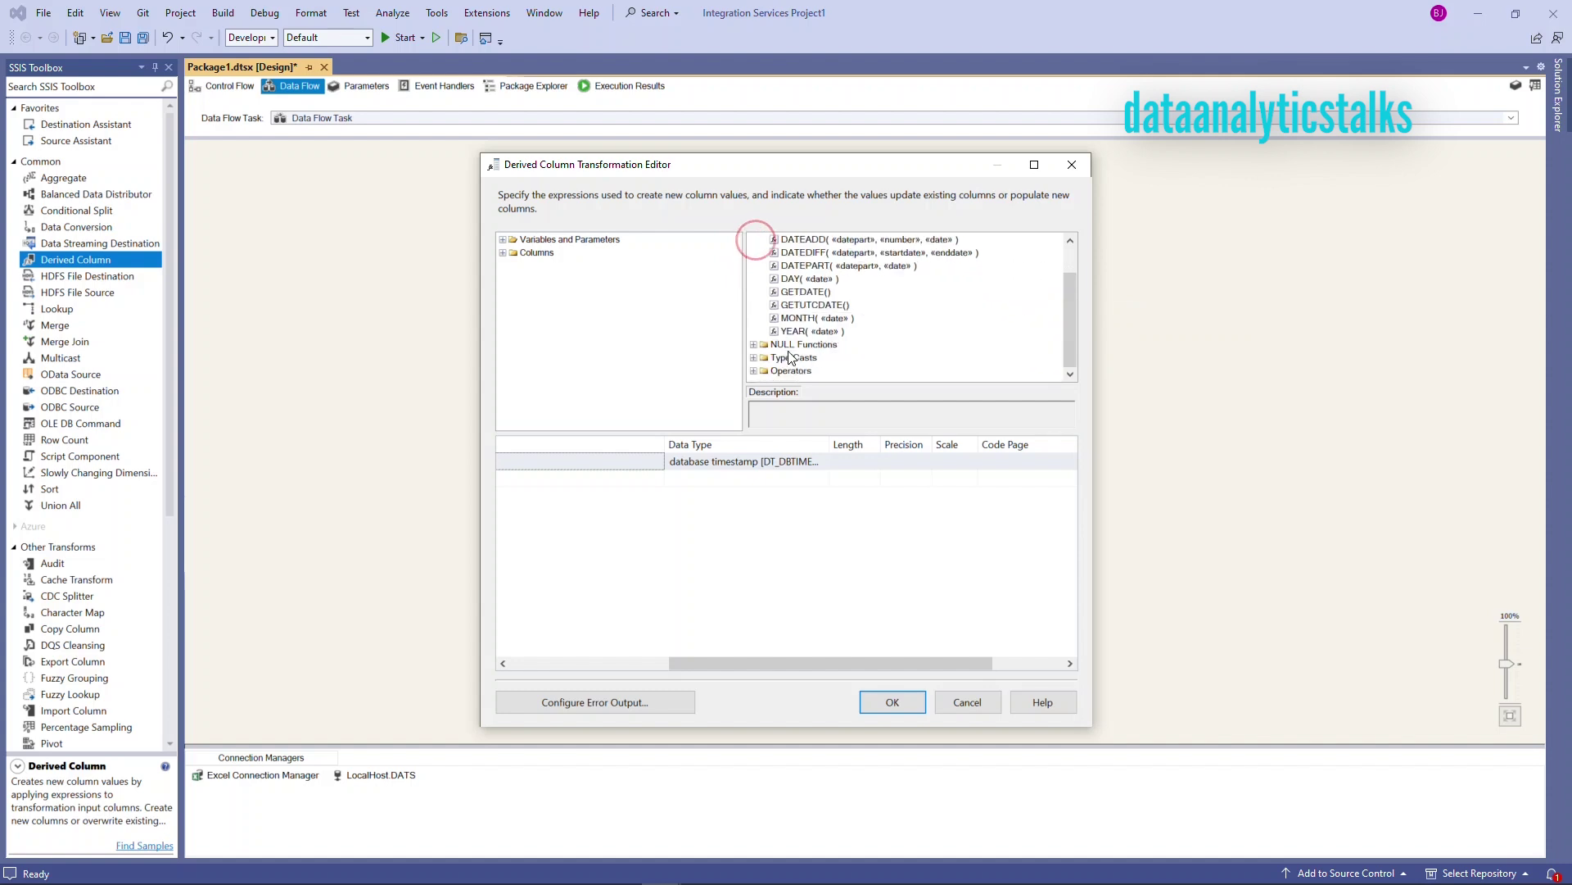
left_click(754, 358)
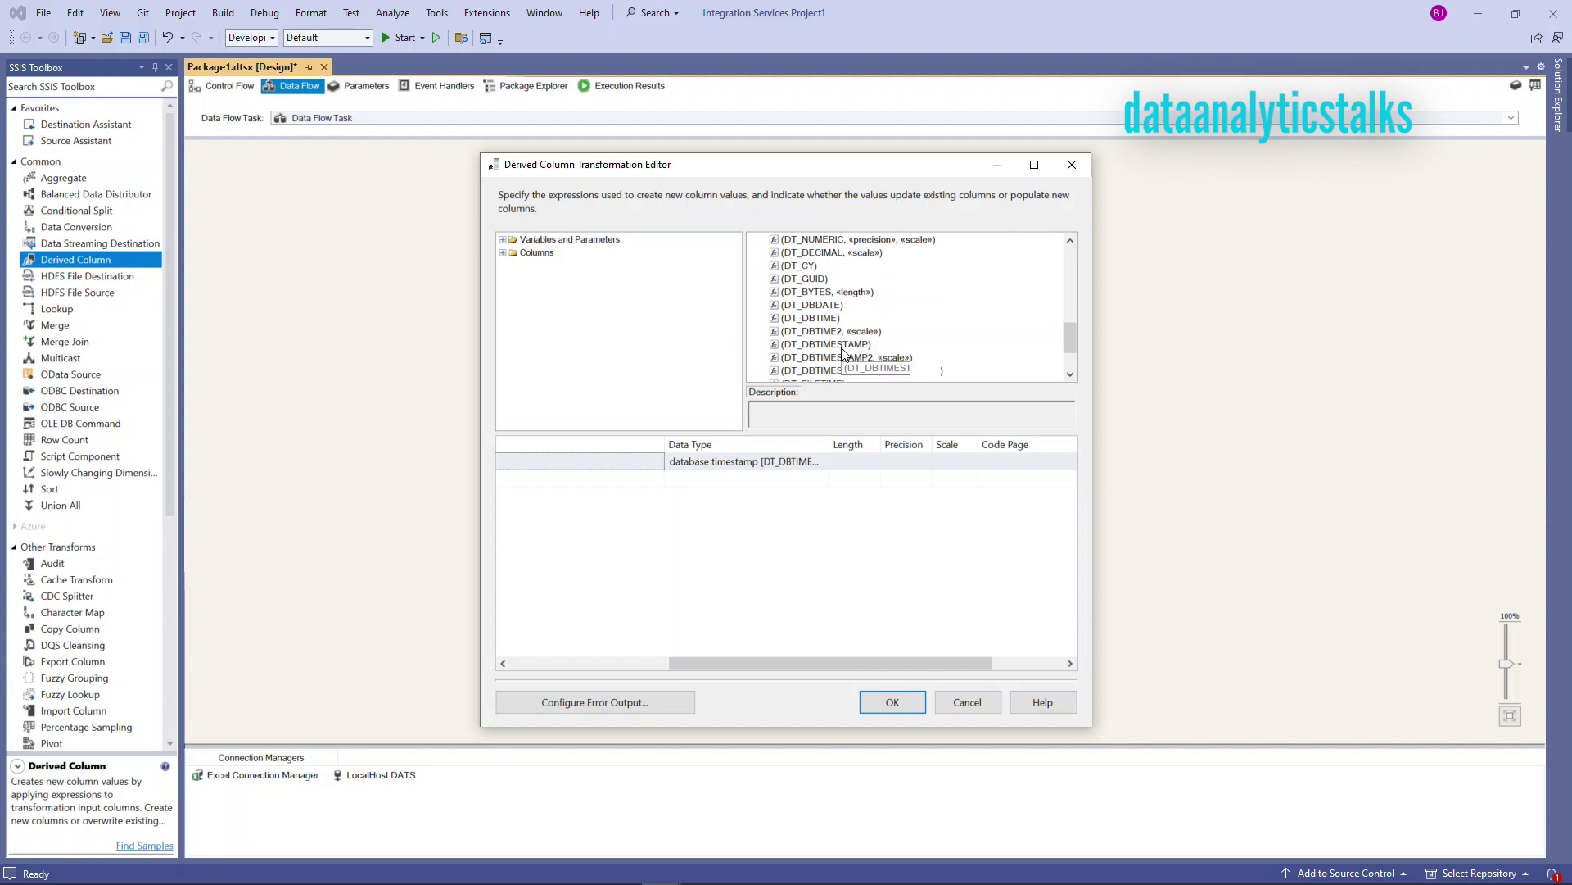
scroll(844, 354, "up", 4)
left_click(753, 239)
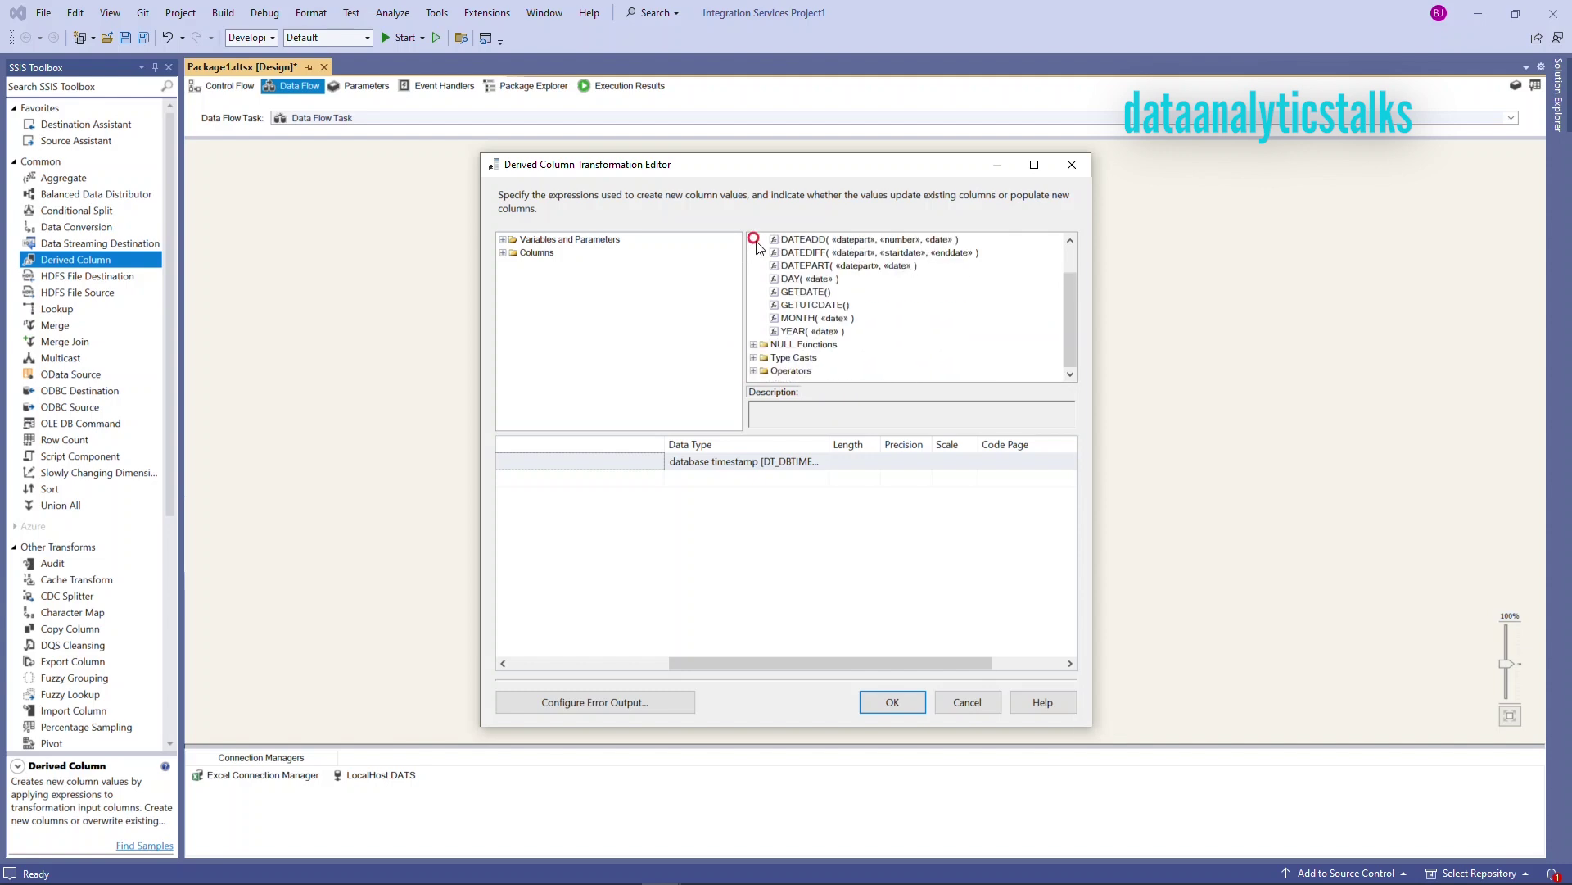
left_click(754, 371)
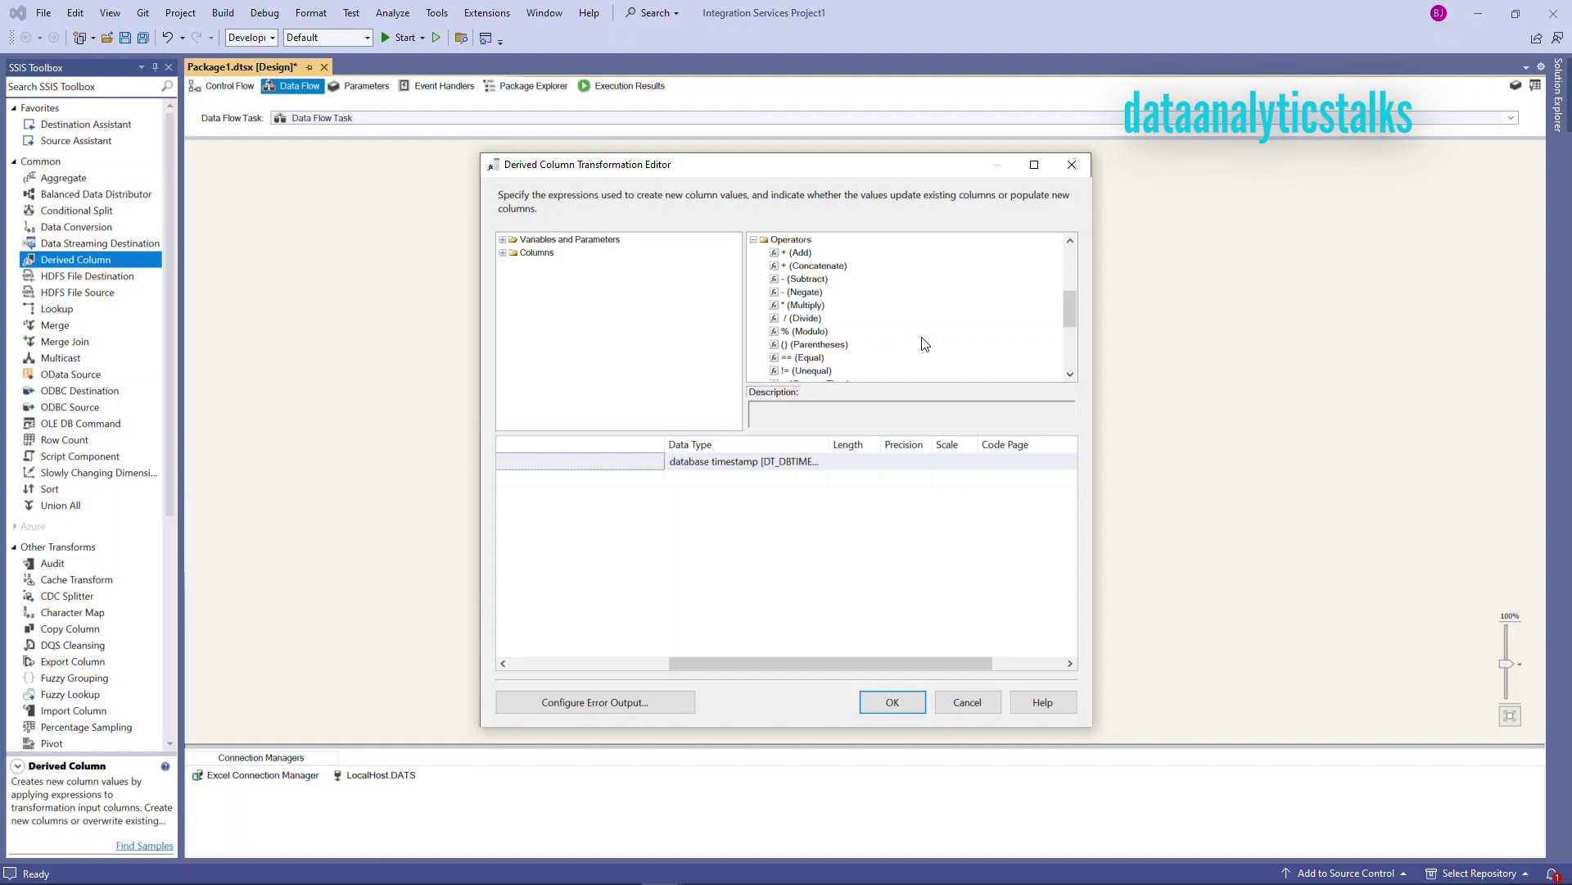
scroll(925, 343, "down", 4)
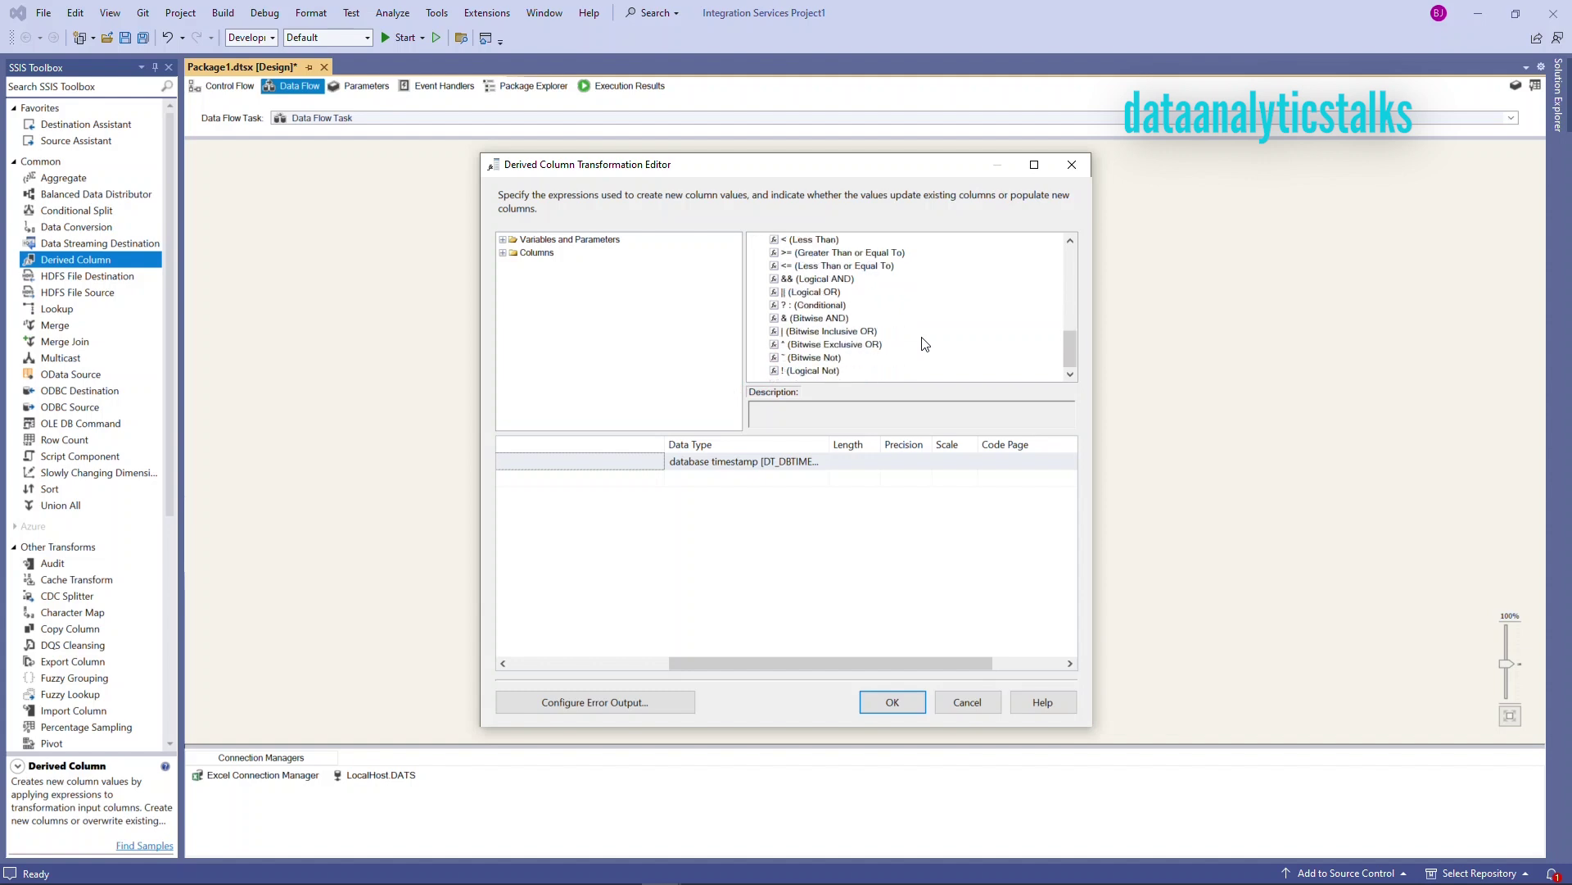
scroll(925, 343, "up", 6)
scroll(925, 343, "up", 2)
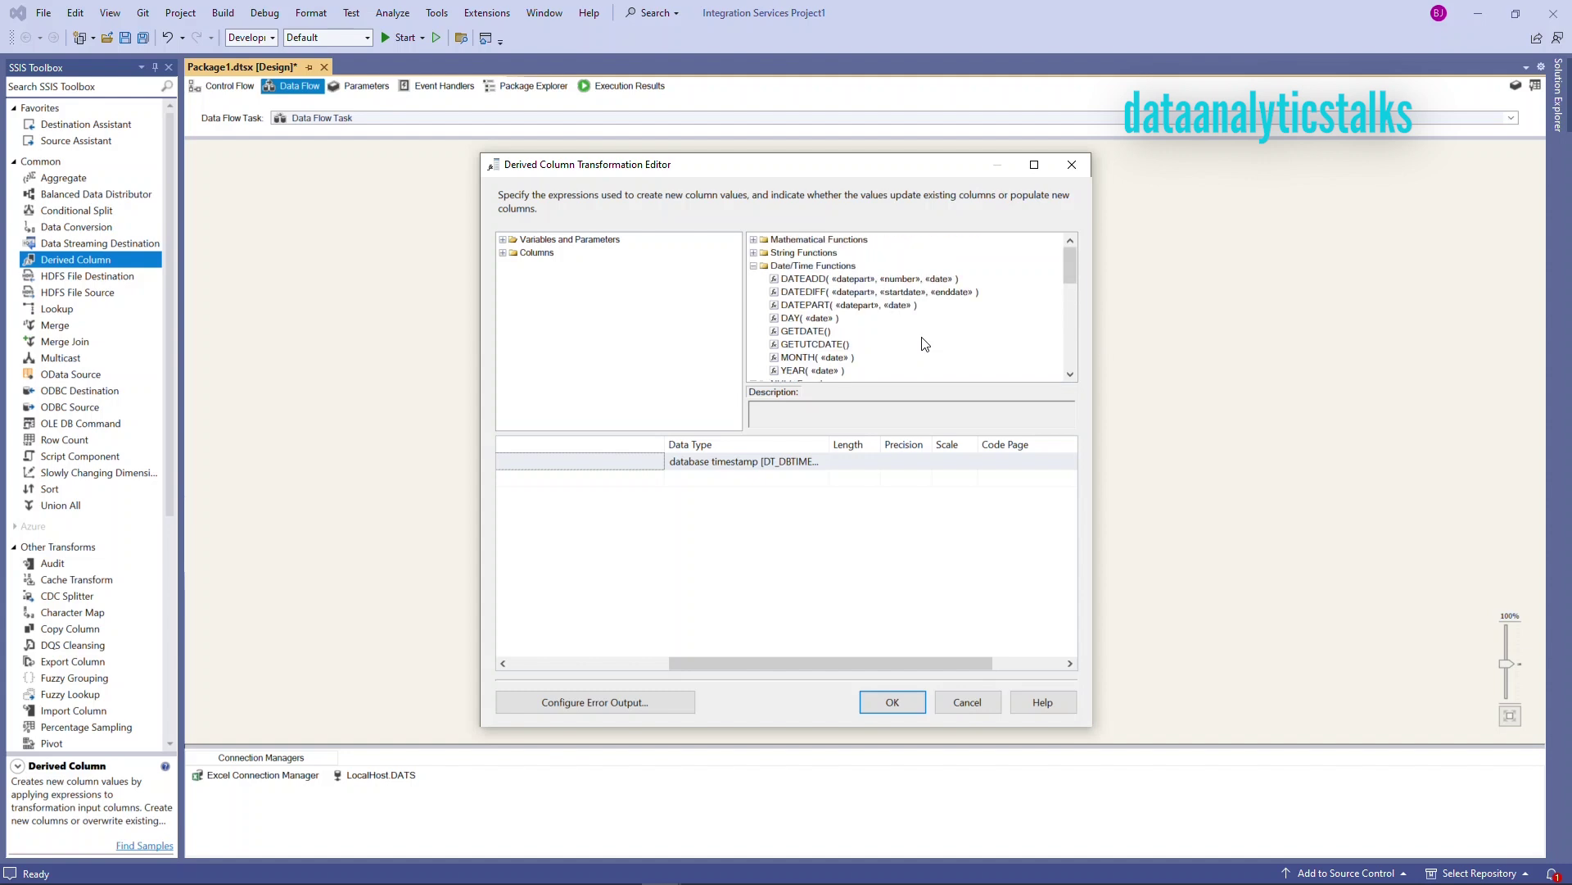
left_click(753, 266)
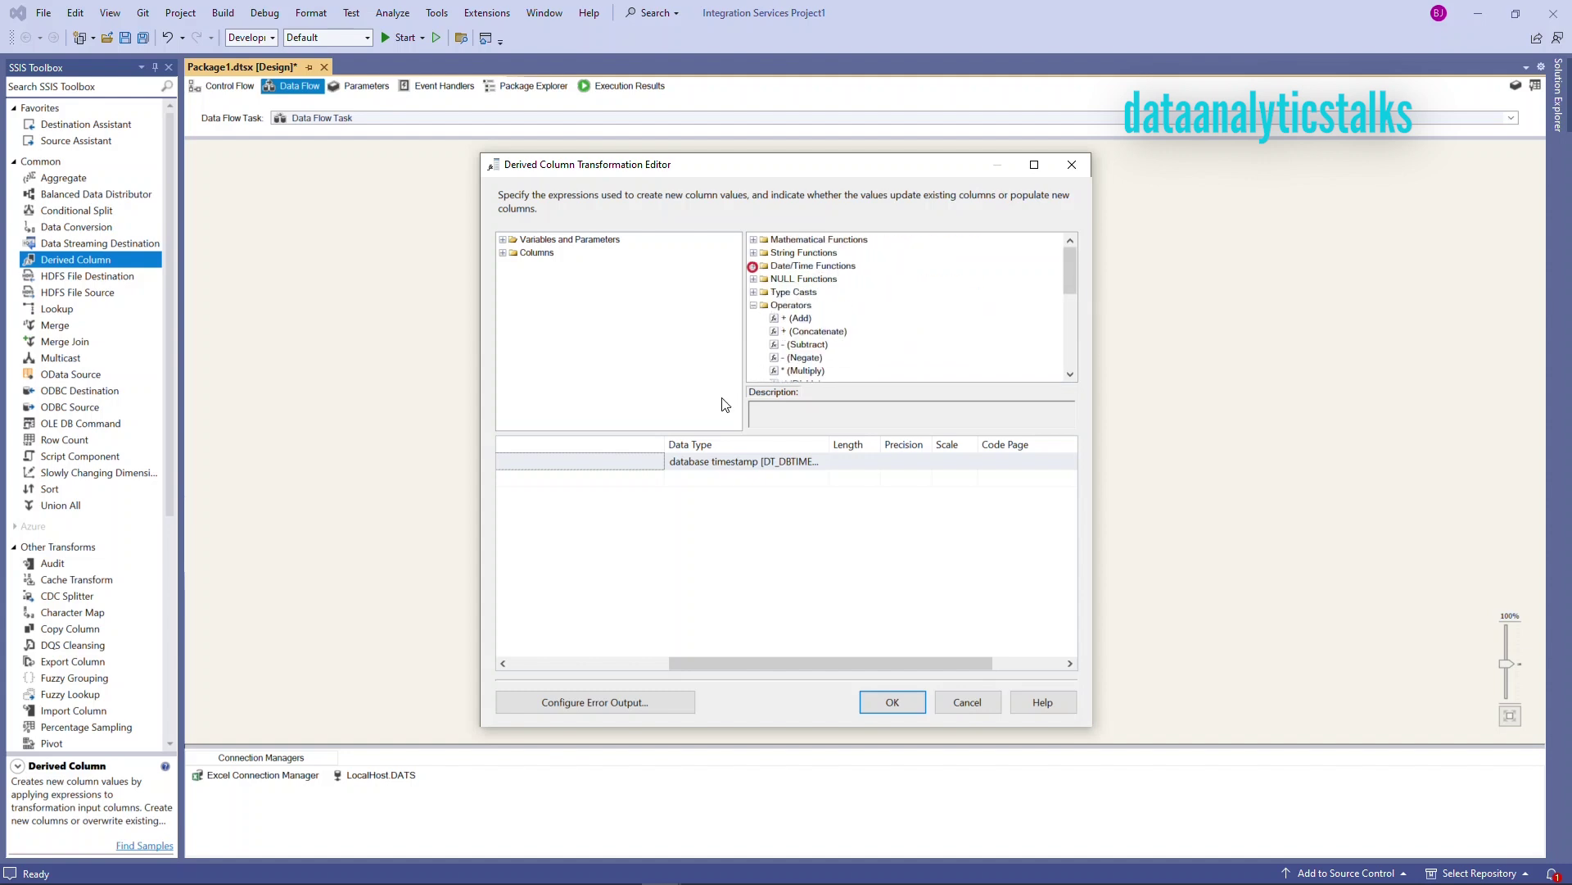
- Review the add and replace options for the uploaddate derived column, keeping <add as new column>
left_click_drag(857, 660, 681, 673)
left_click(709, 463)
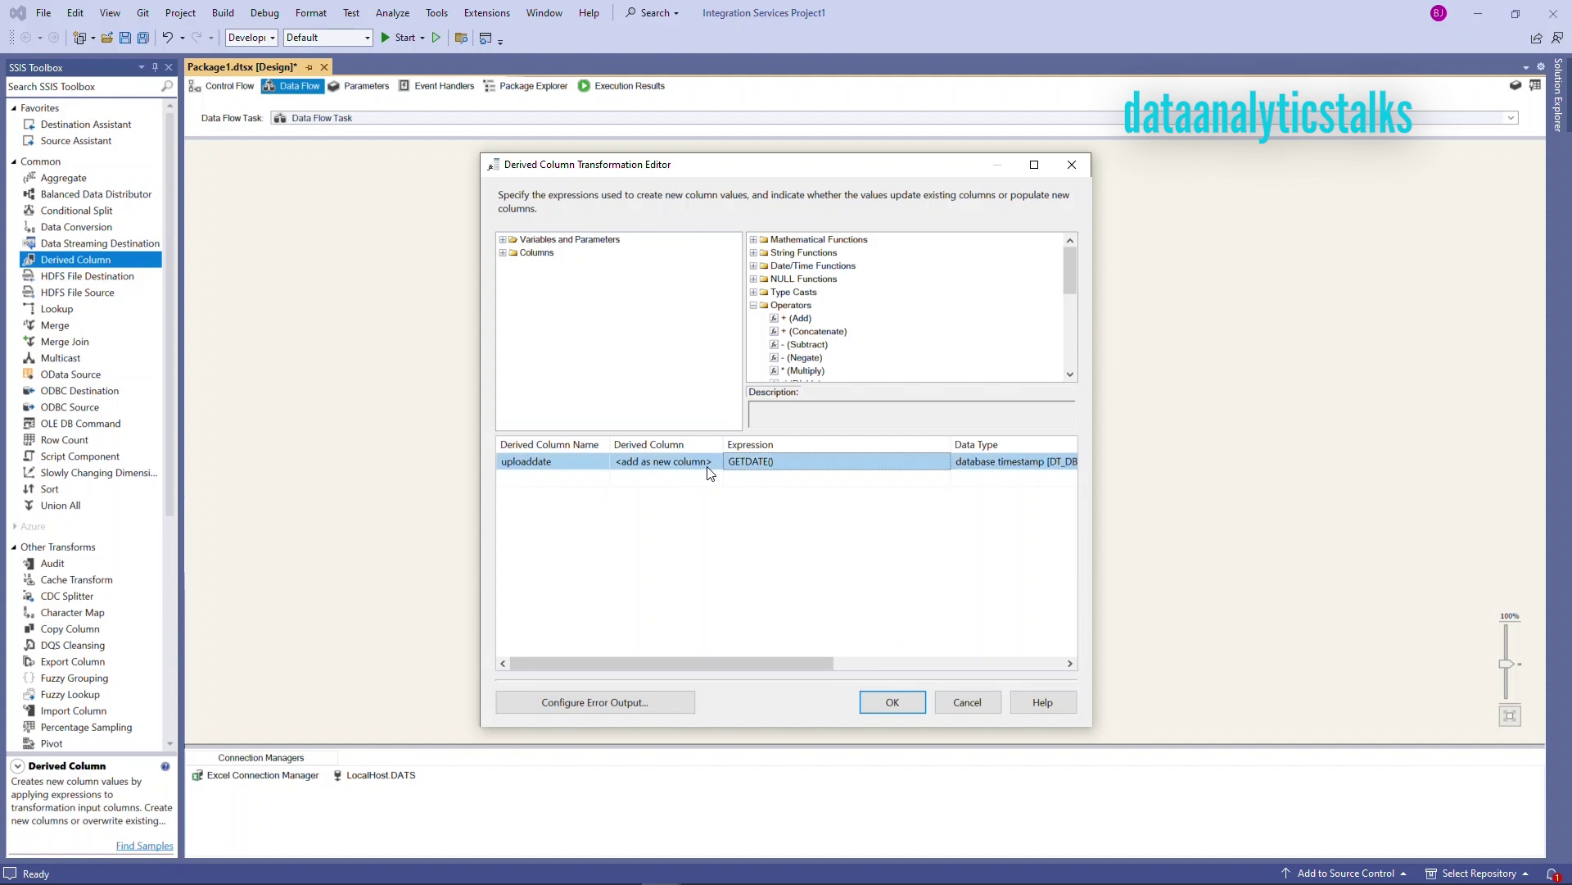
left_click(719, 462)
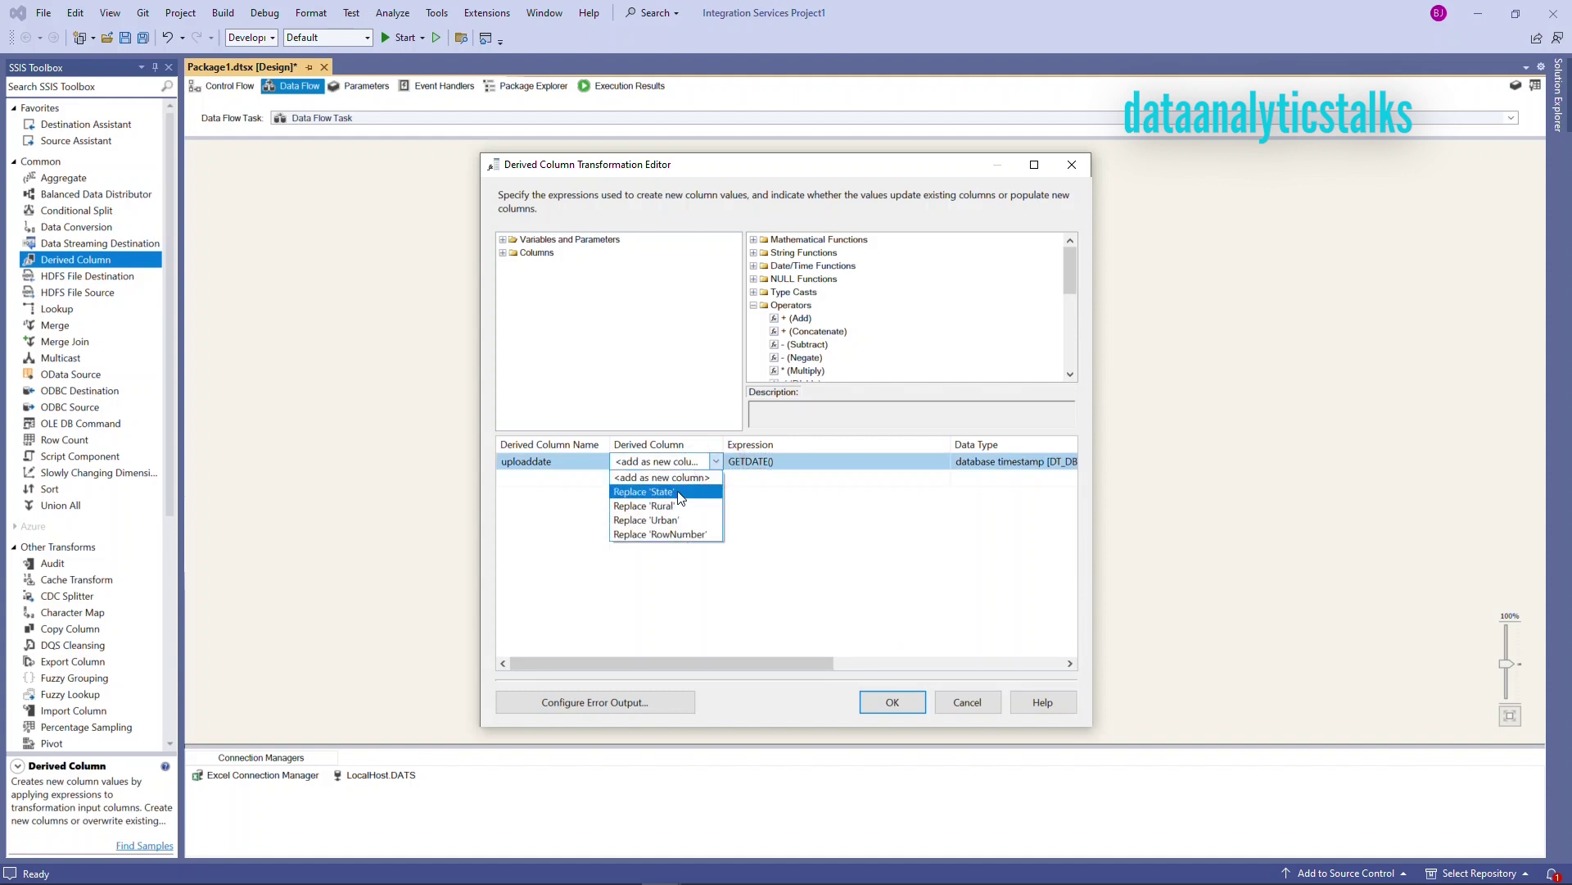
left_click(819, 506)
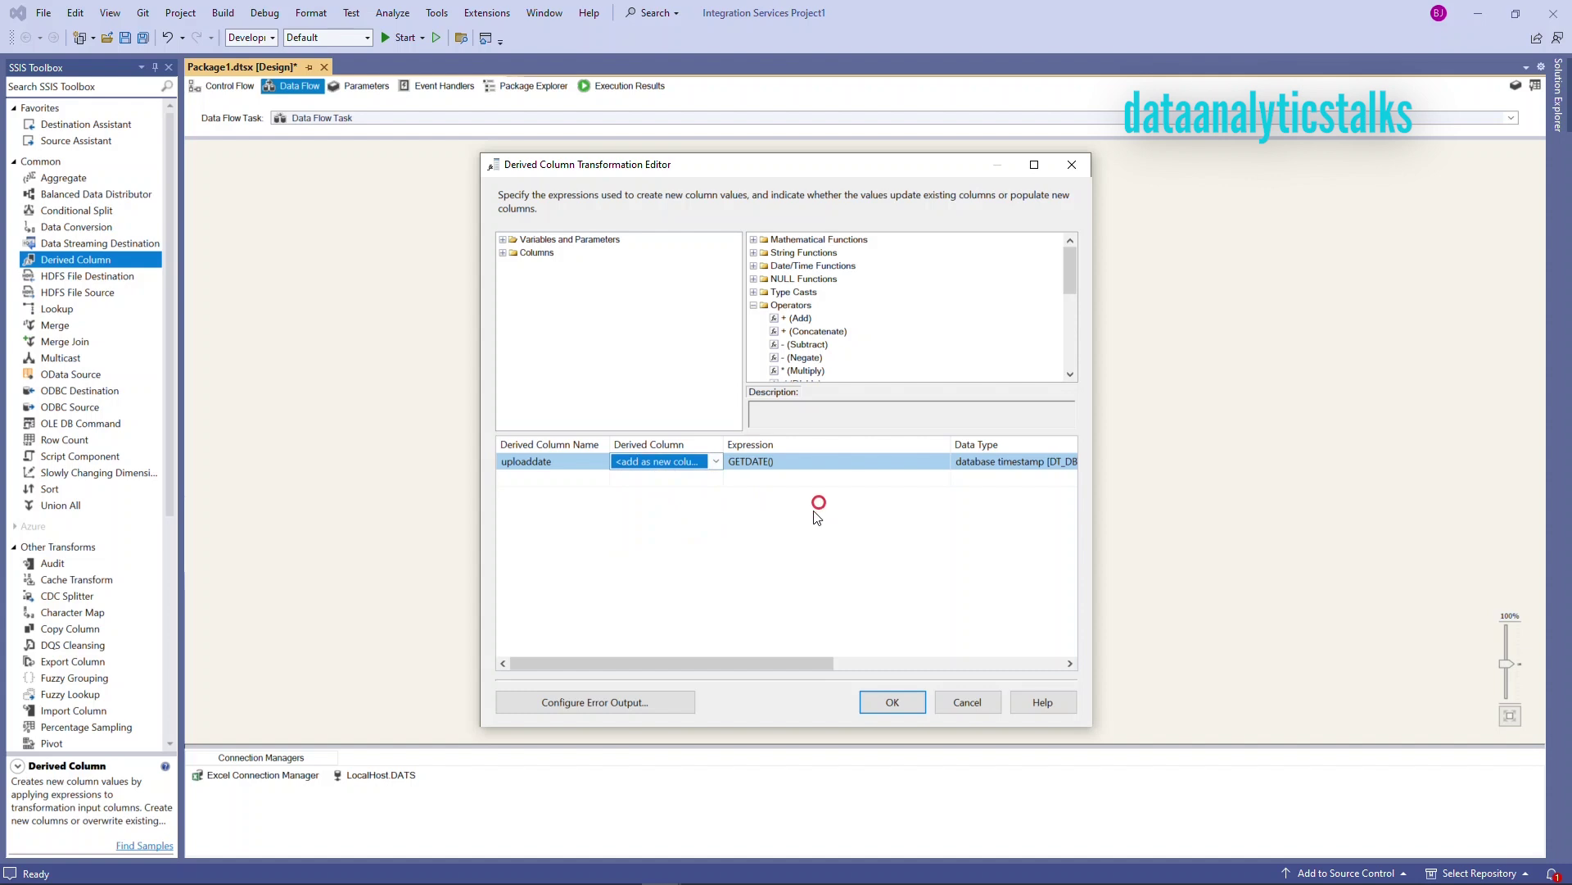
- Examine the input columns and system variables available for derived column expressions
left_click(503, 254)
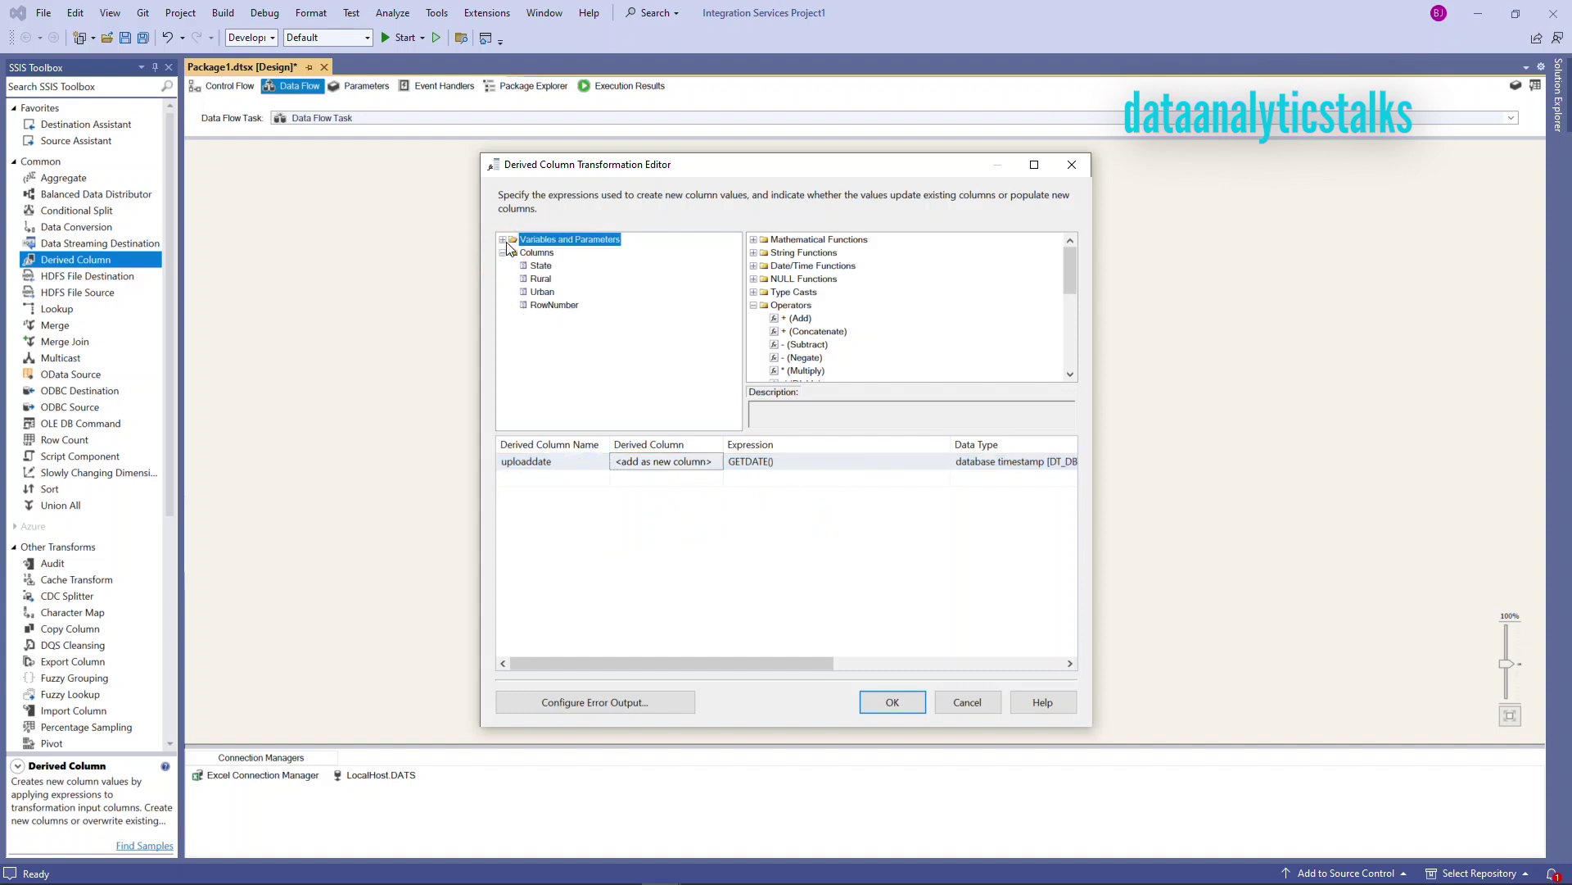
left_click(503, 240)
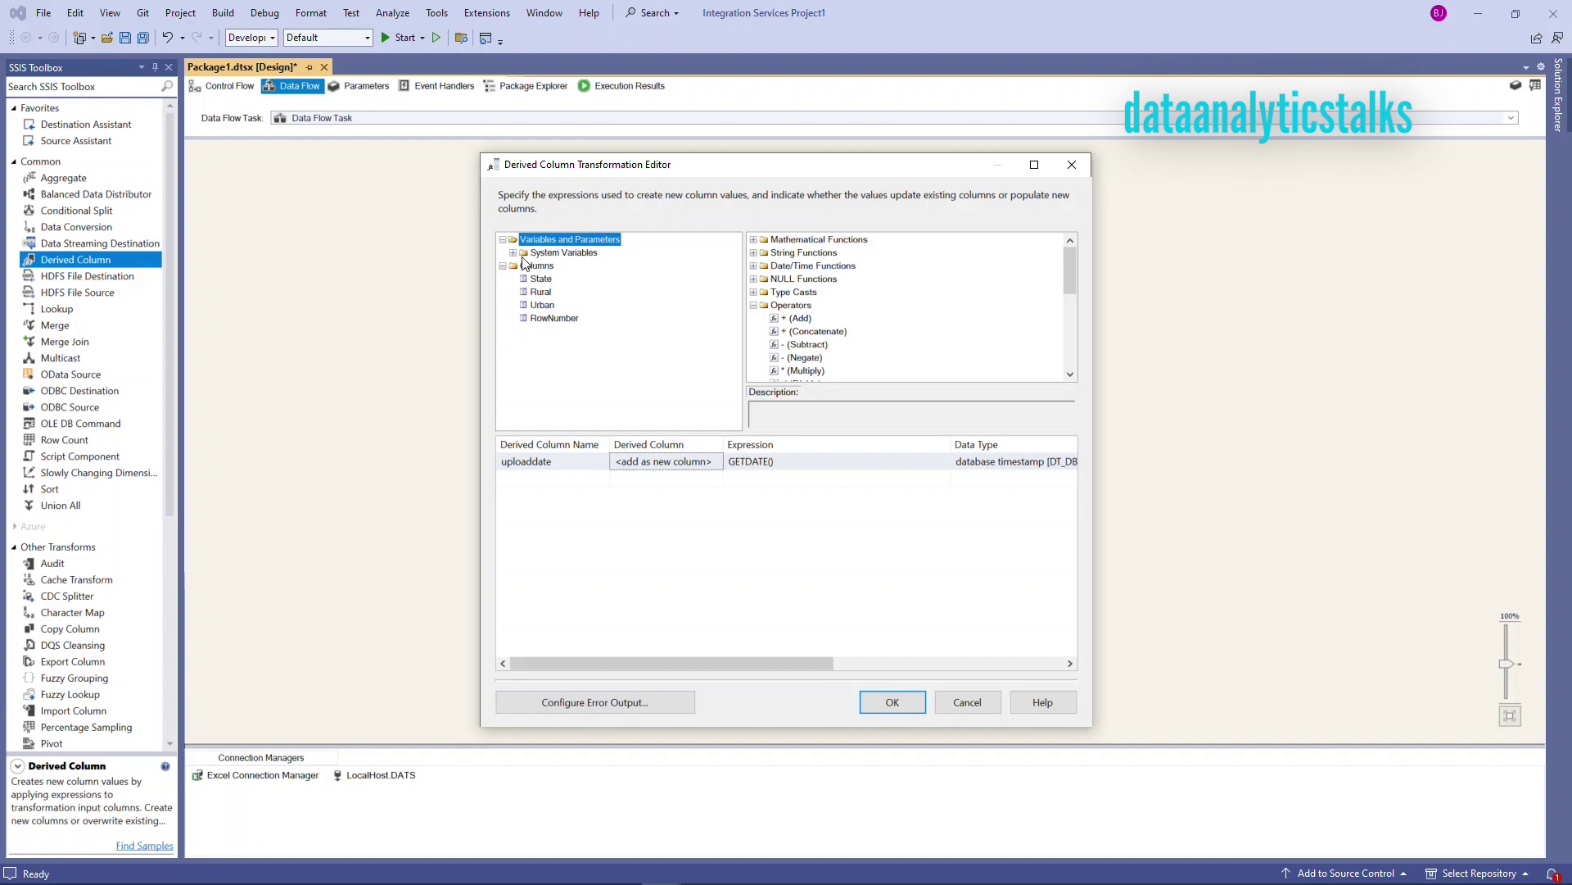
left_click(514, 252)
scroll(626, 399, "down", 2)
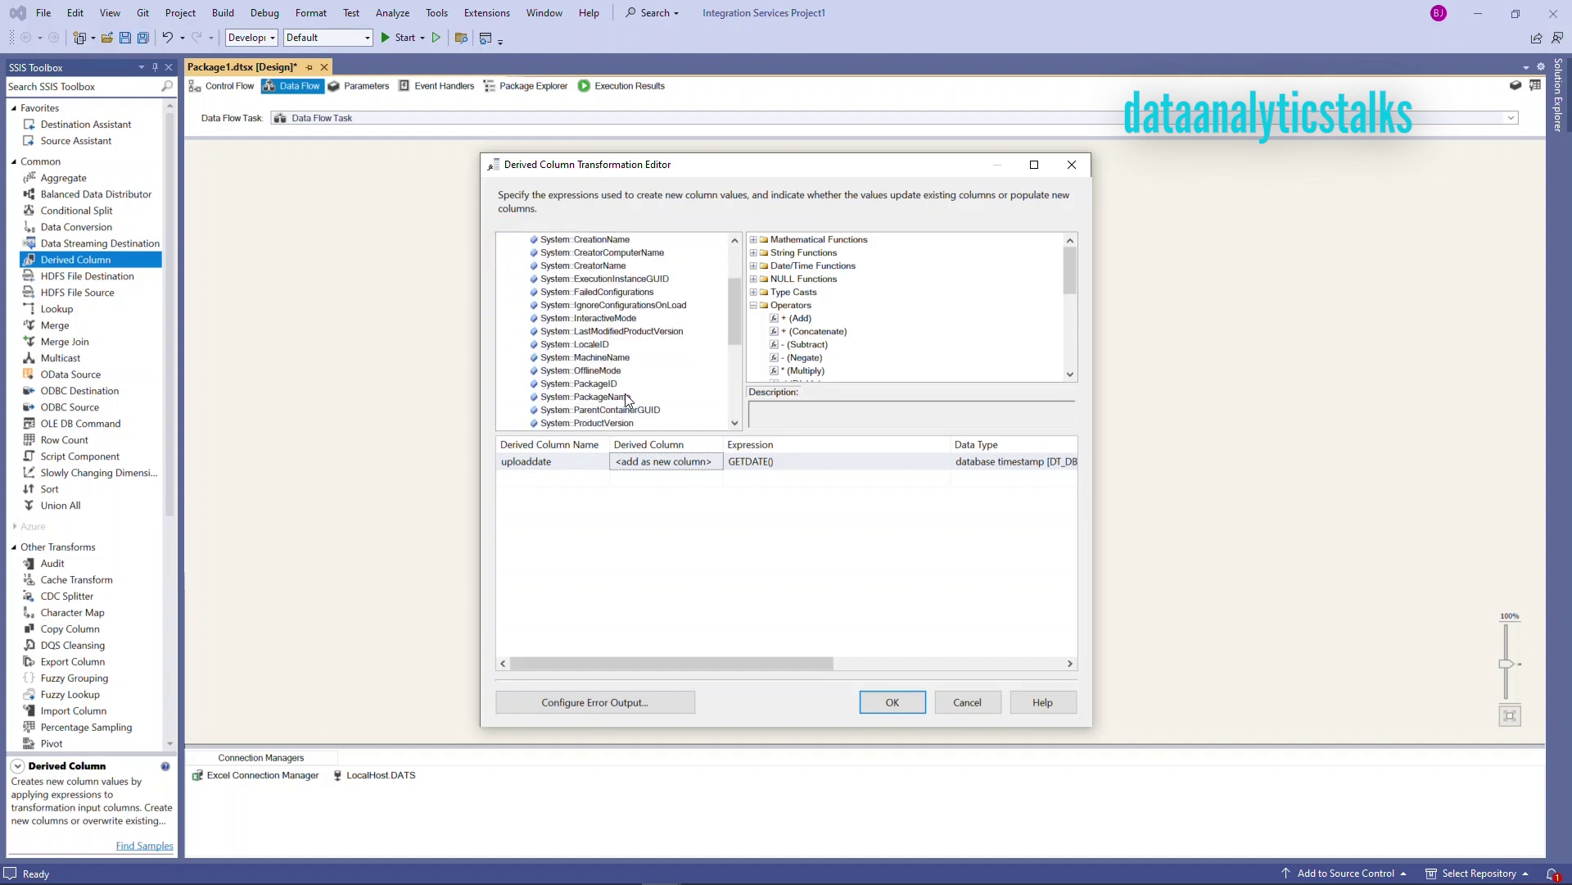
- Review the remaining system variables and accept the derived column settings with uploaddate as a new column
scroll(626, 399, "down", 4)
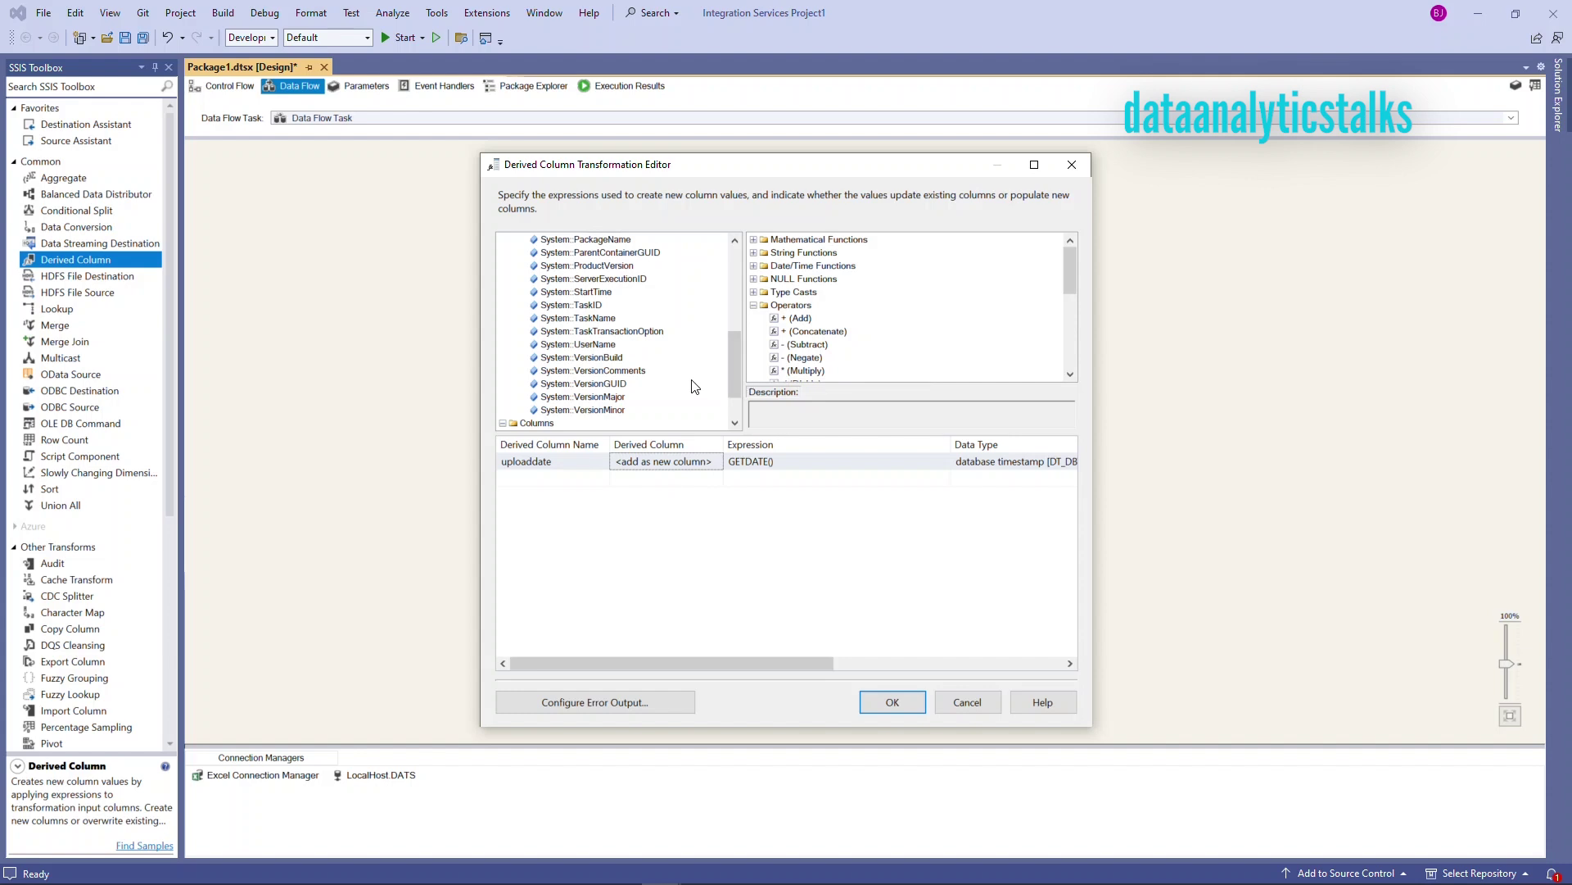
left_click_drag(736, 385, 754, 281)
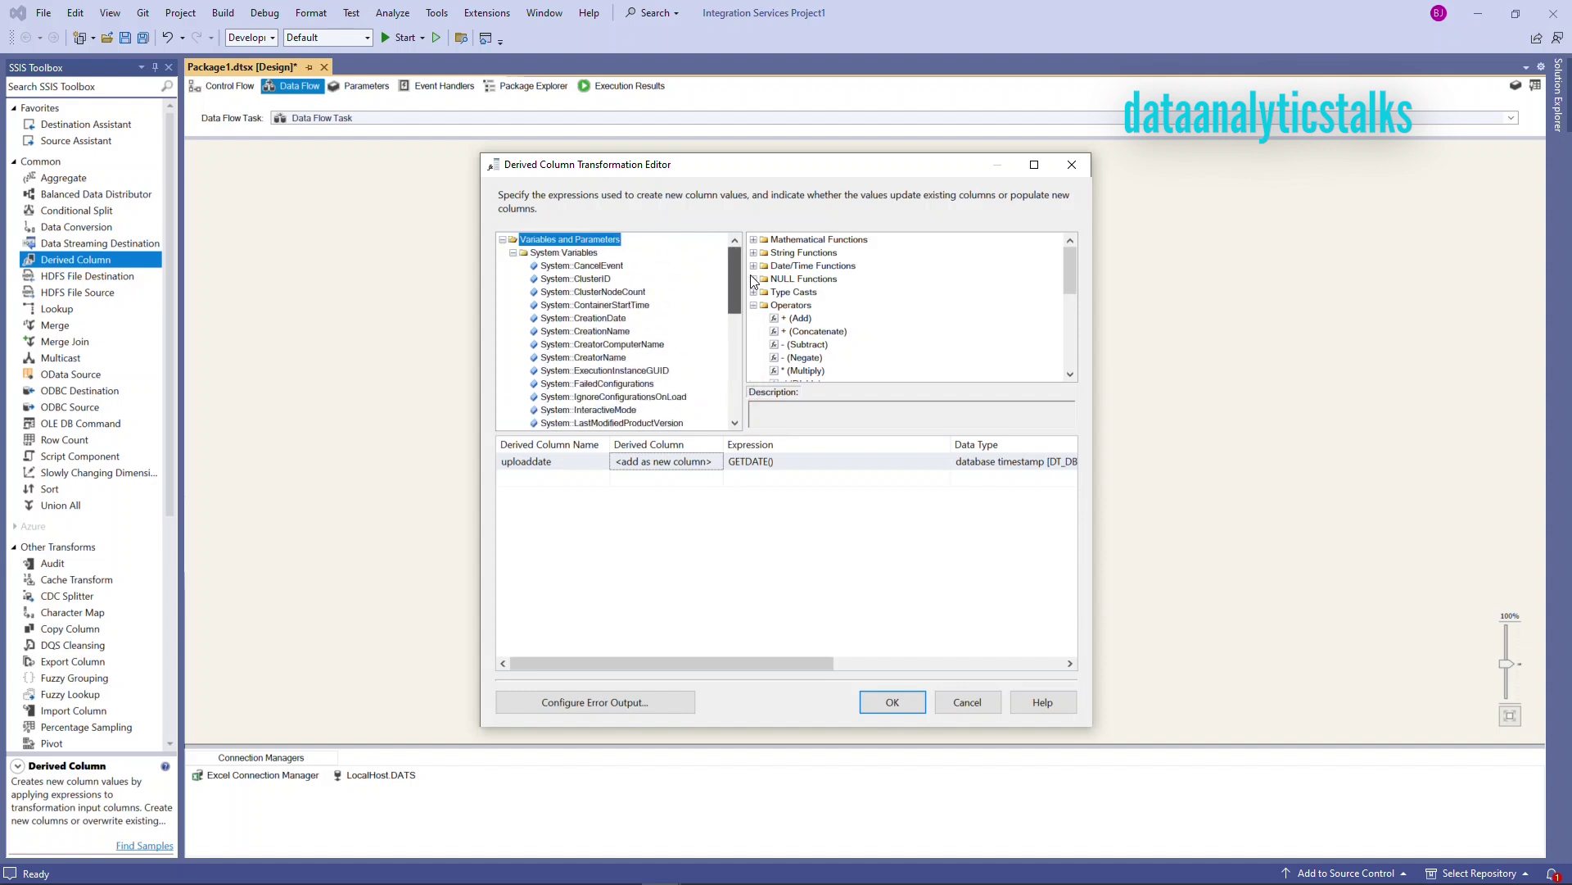
left_click(511, 255)
left_click(892, 702)
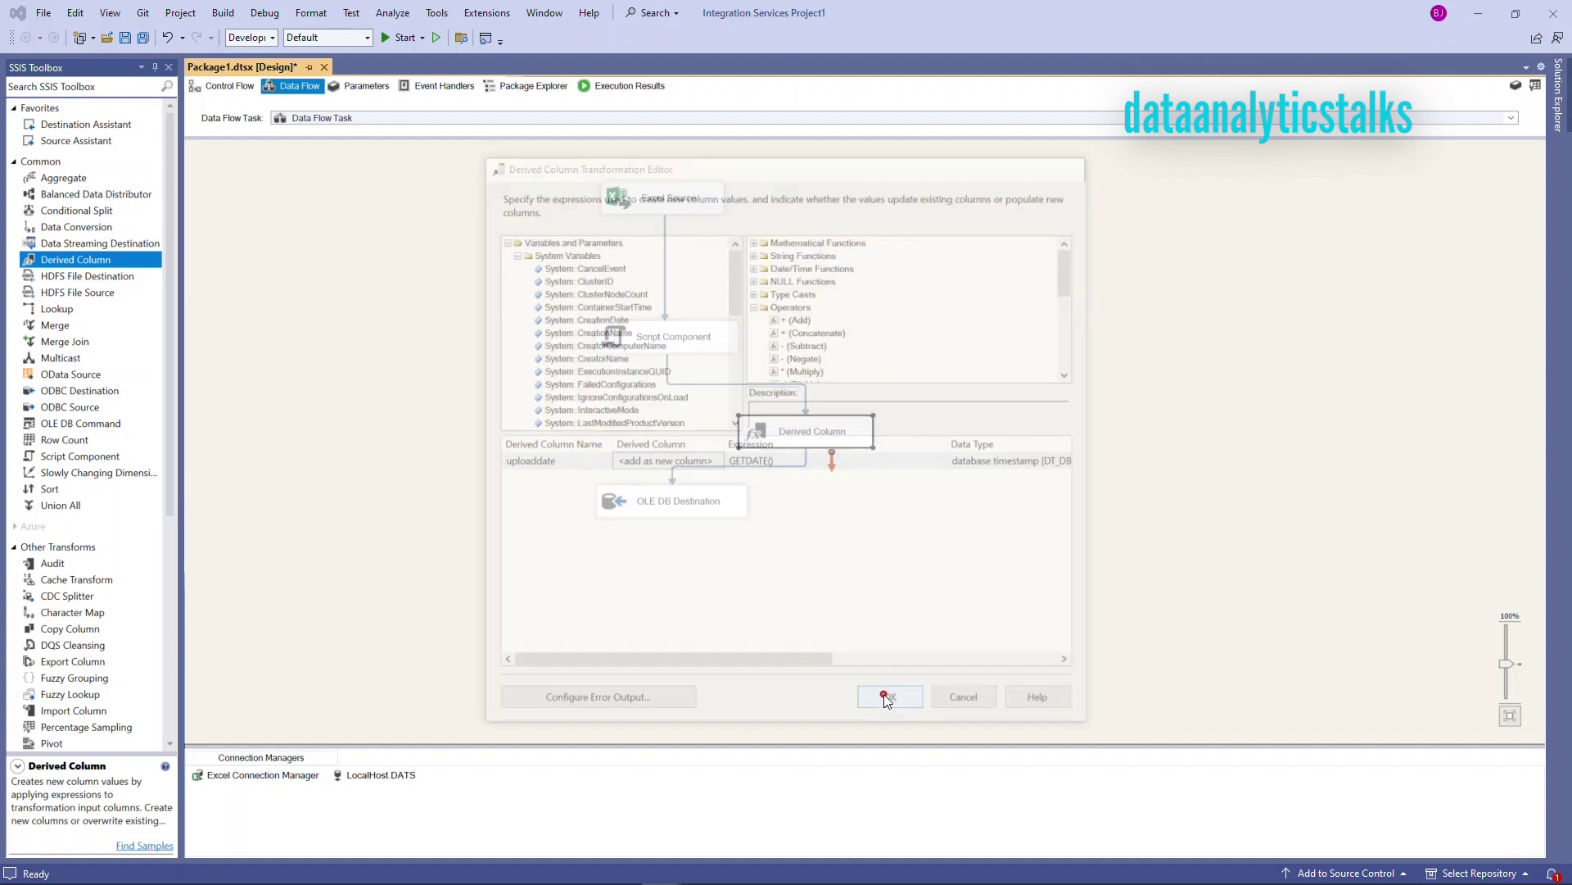
- Map the uploaddate input column to the UploadDate destination column in the OLE DB Destination and accept the mapping
left_click(700, 512)
double_click(700, 511)
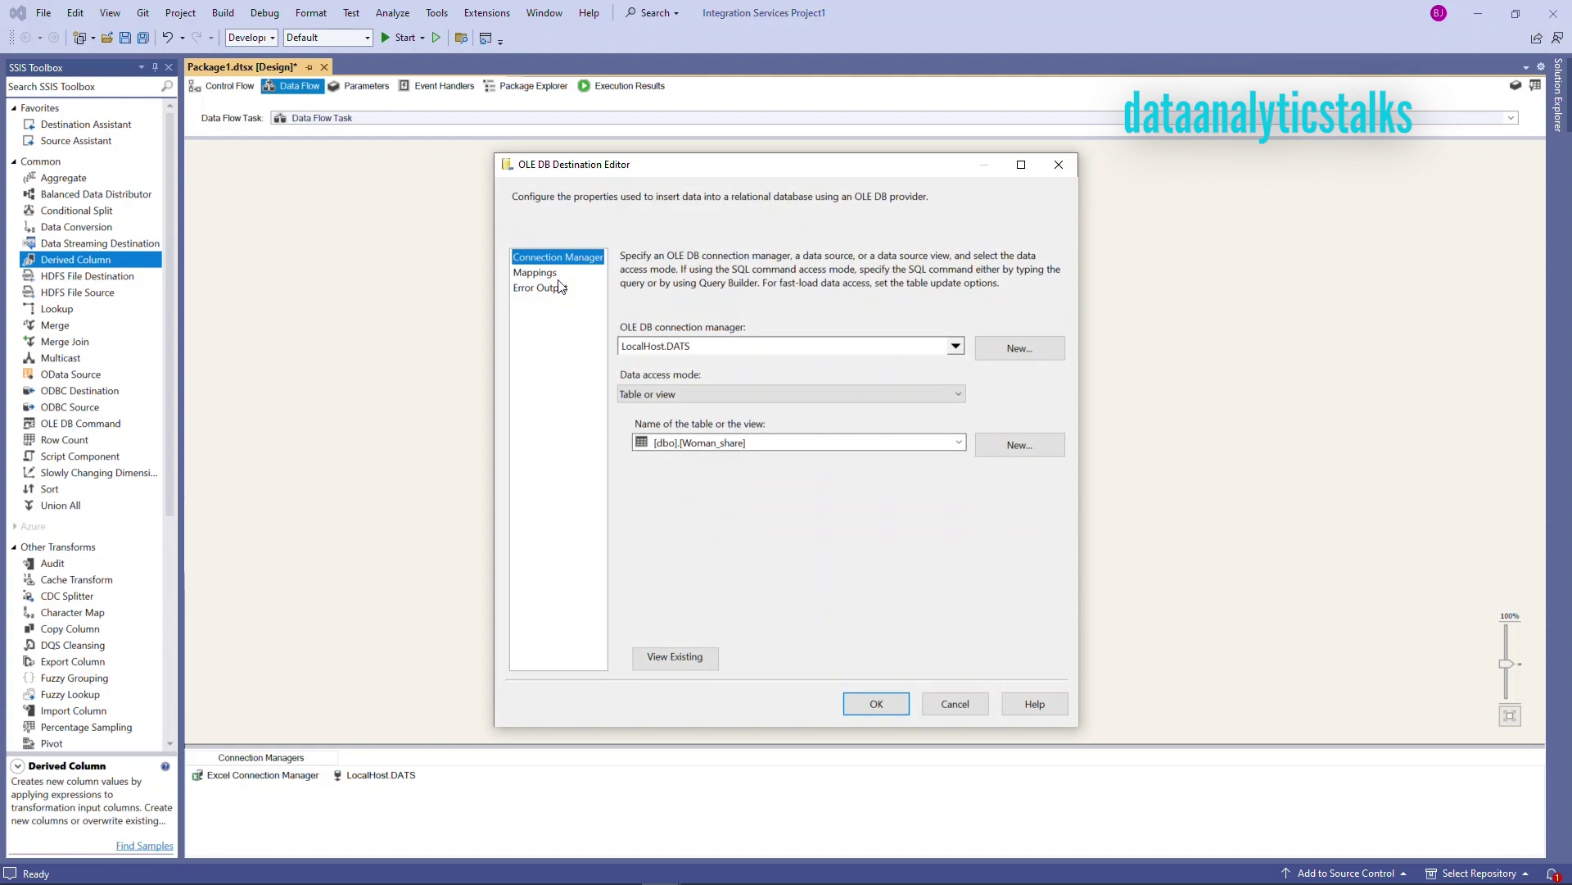
left_click(729, 554)
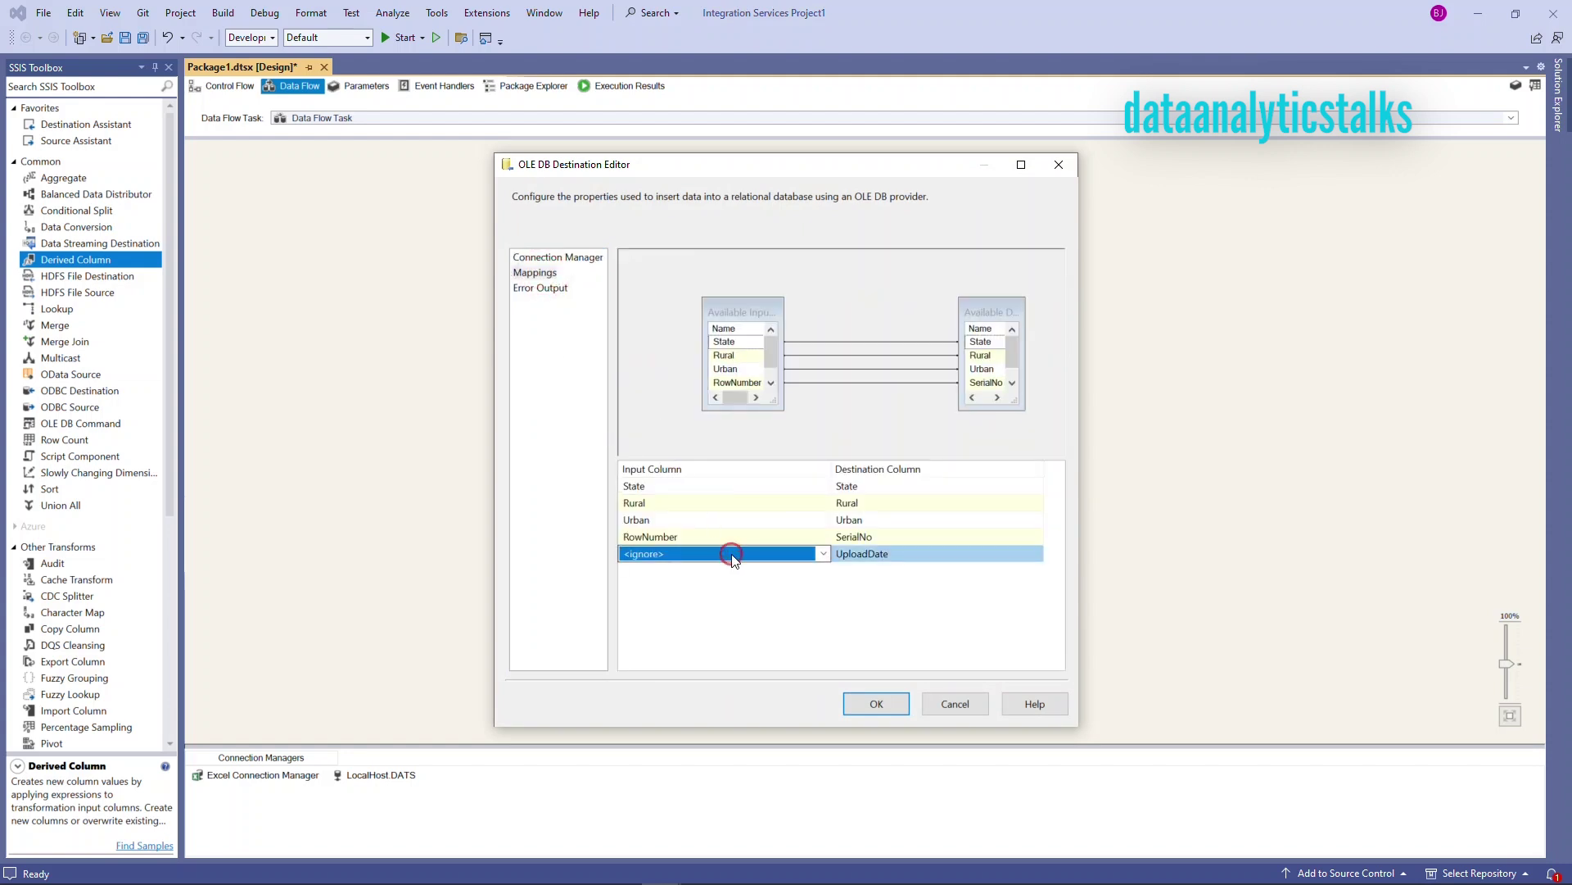
left_click(823, 556)
left_click(724, 587)
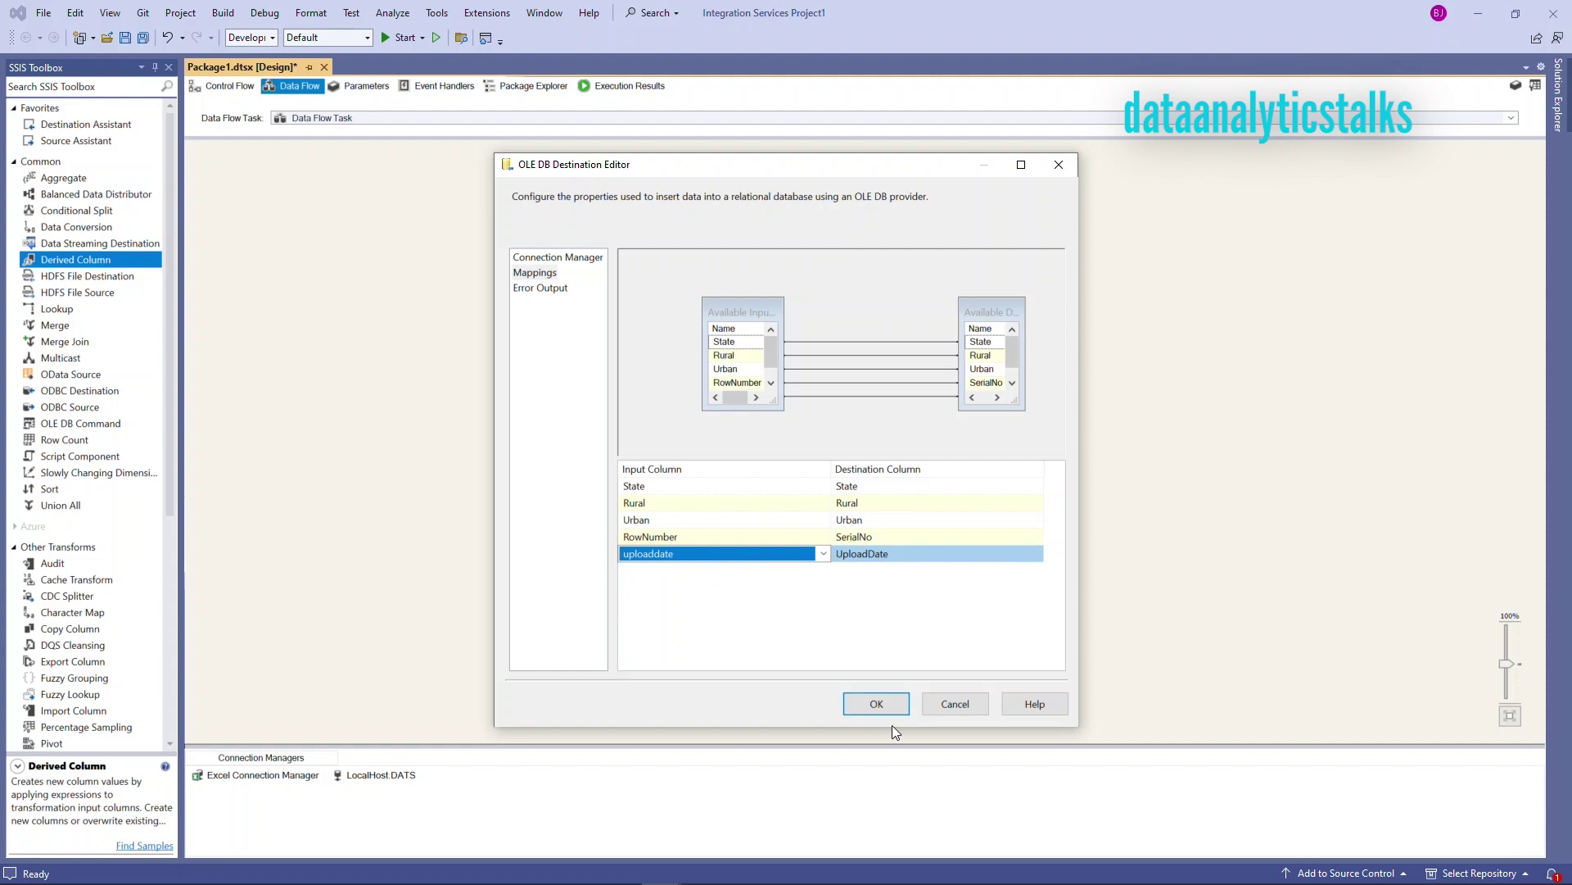
left_click(883, 701)
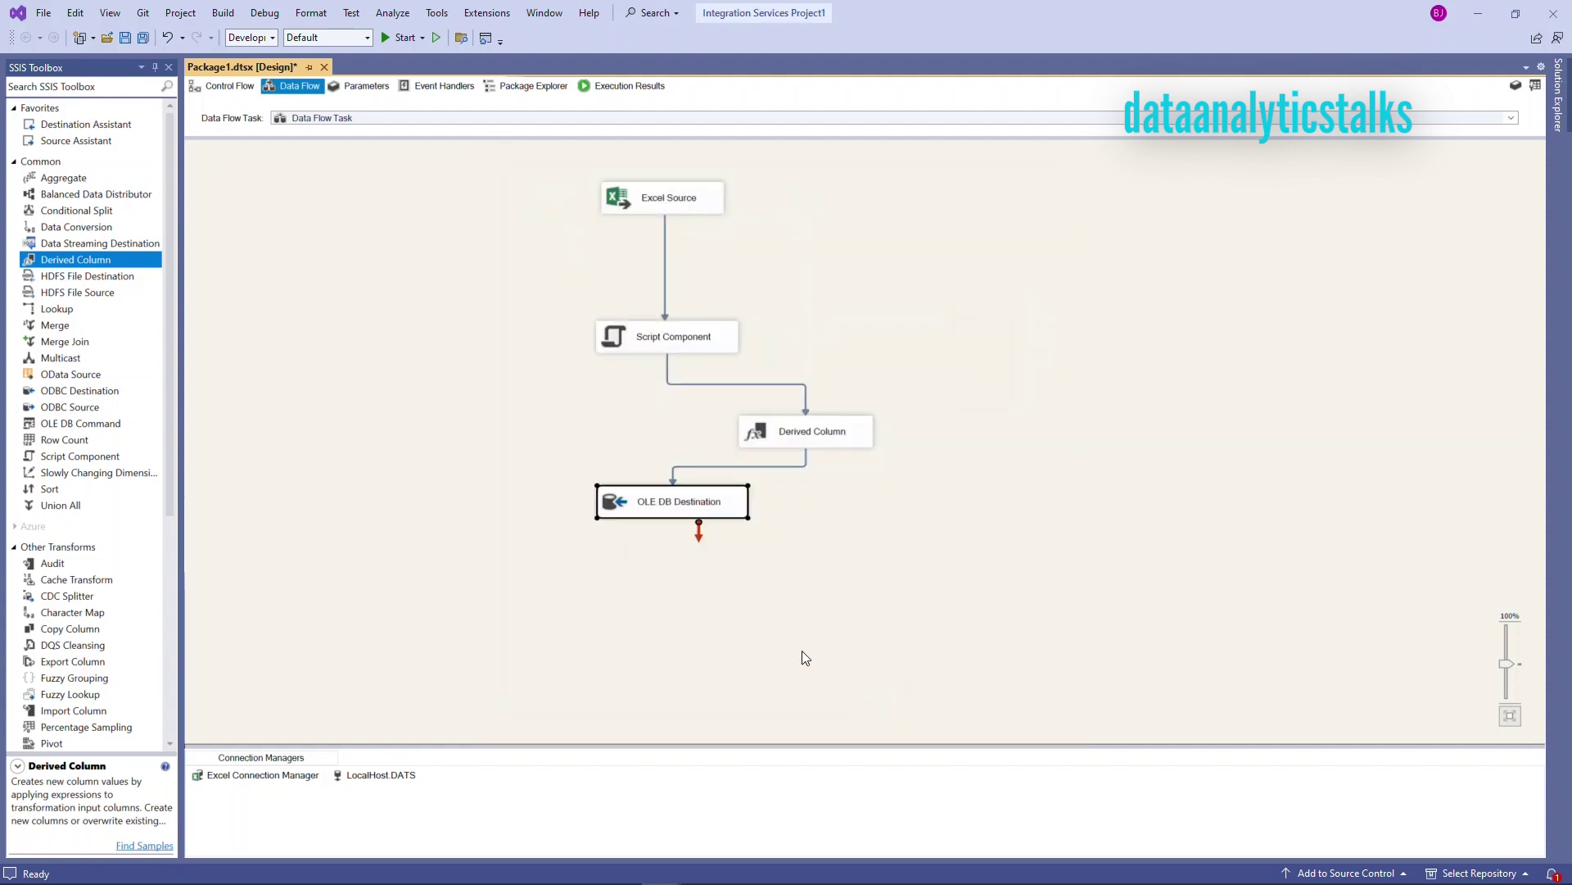
- Align the Derived Column component vertically between the Script Component and the OLE DB Destination in the data flow
left_click(803, 658)
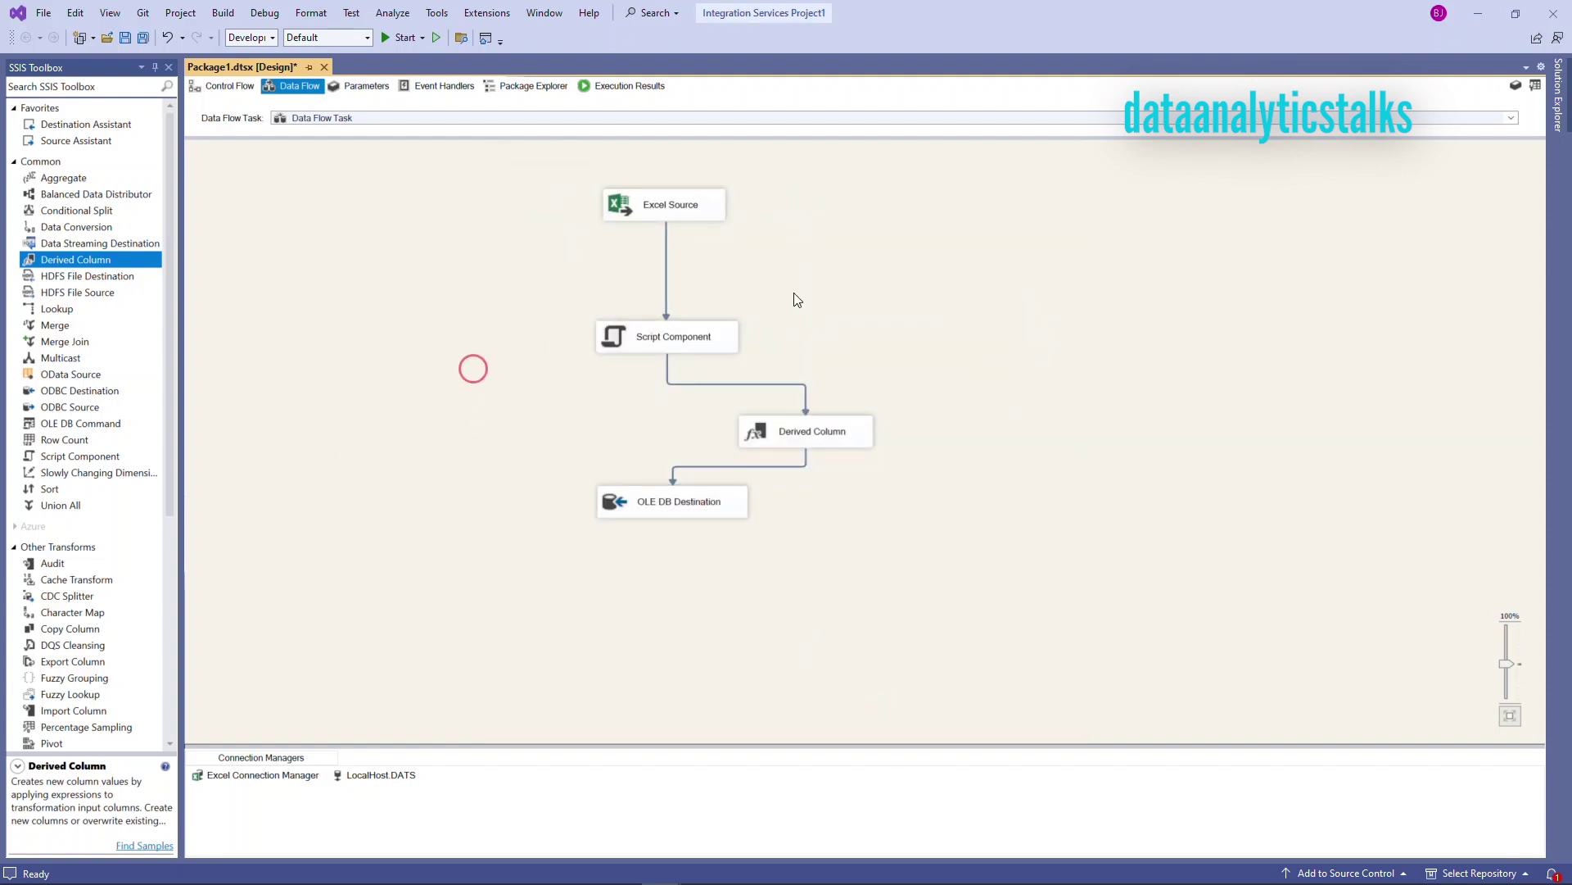
left_click_drag(783, 429, 641, 434)
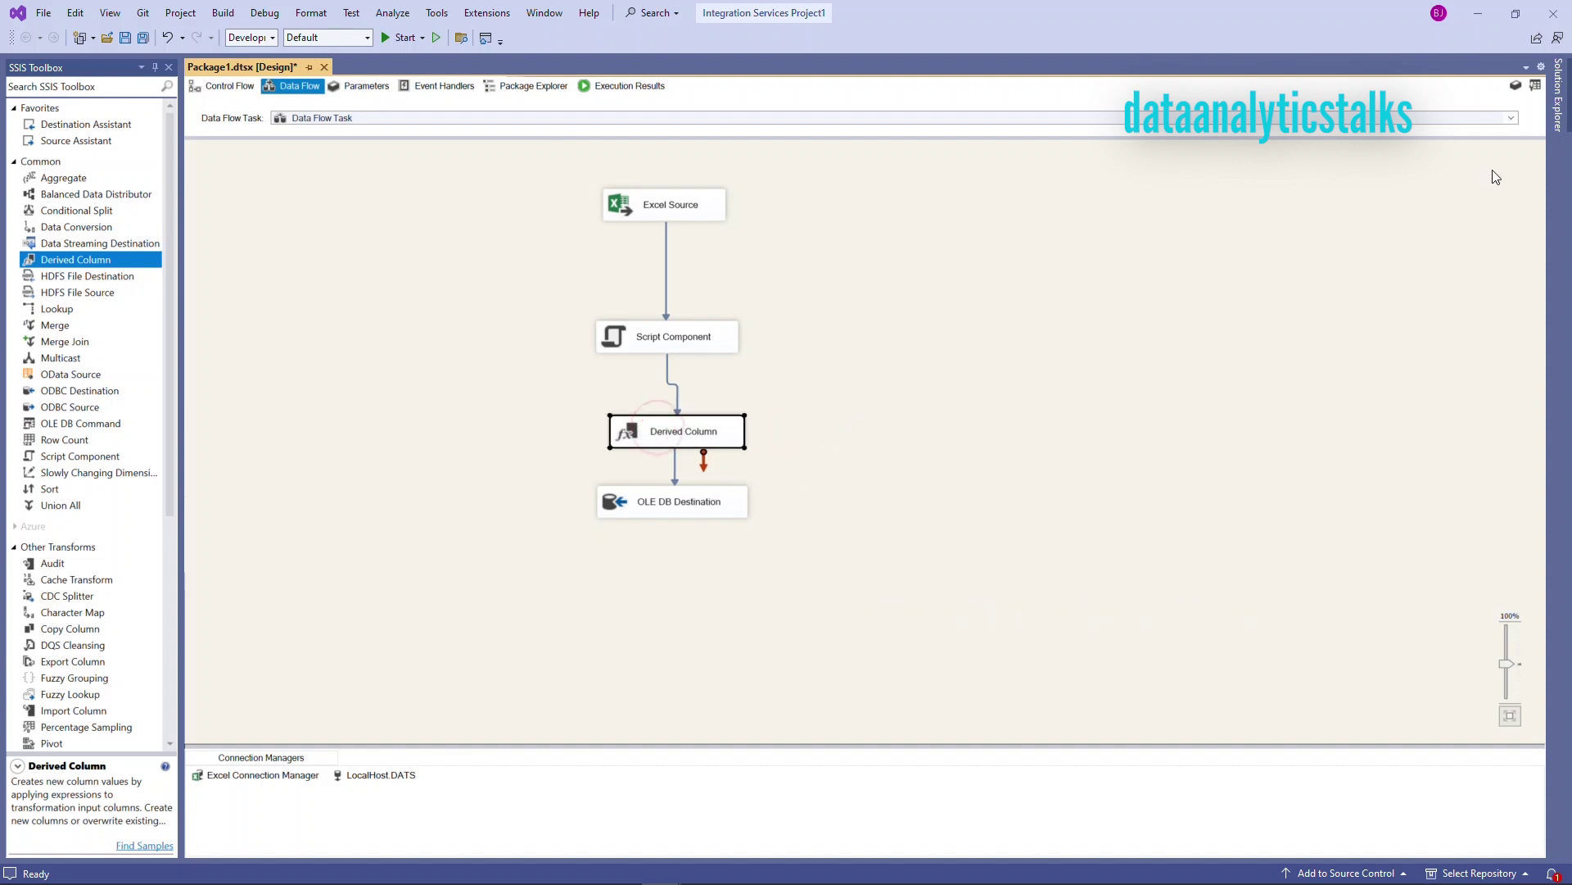
- Execute Package1.dtsx from the project's SSIS packages and stop debugging once the run has completed
left_click(1557, 115)
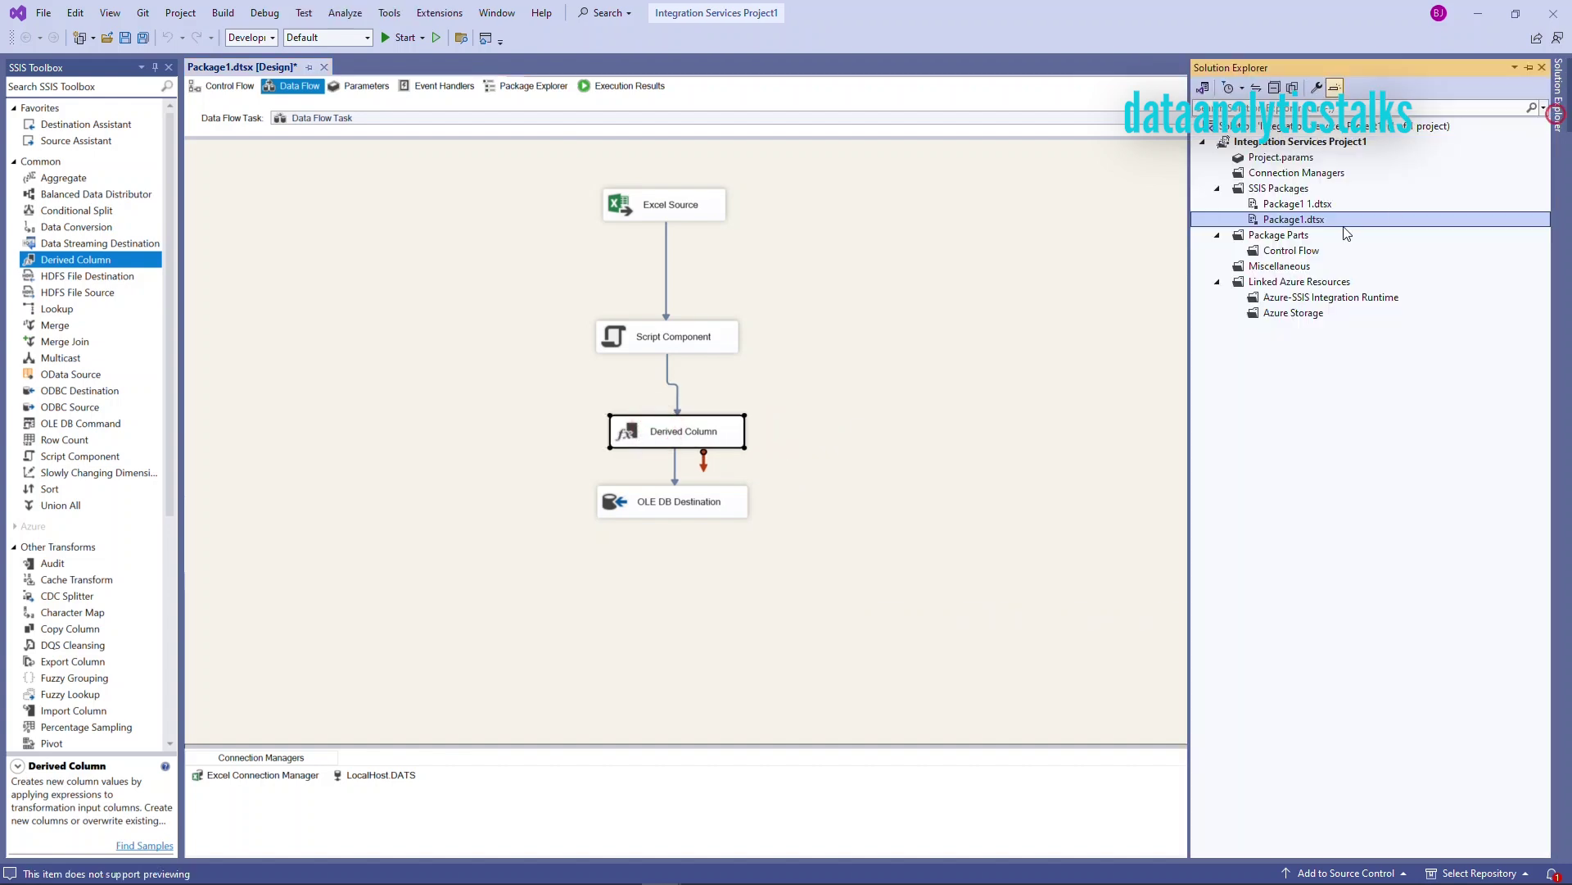
right_click(1283, 219)
left_click(1347, 282)
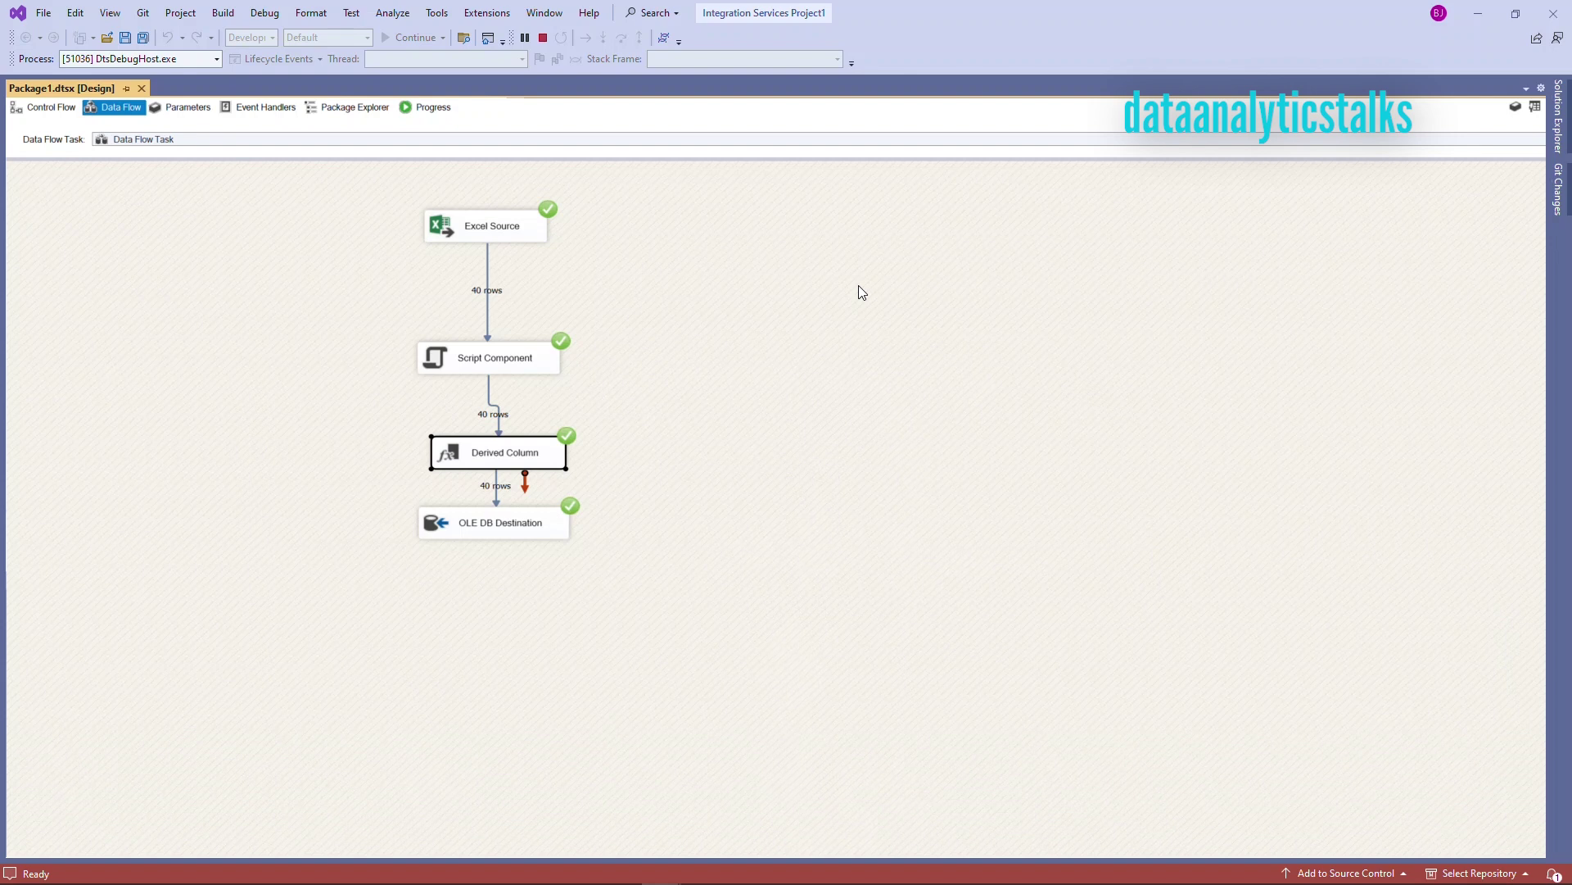
left_click(547, 40)
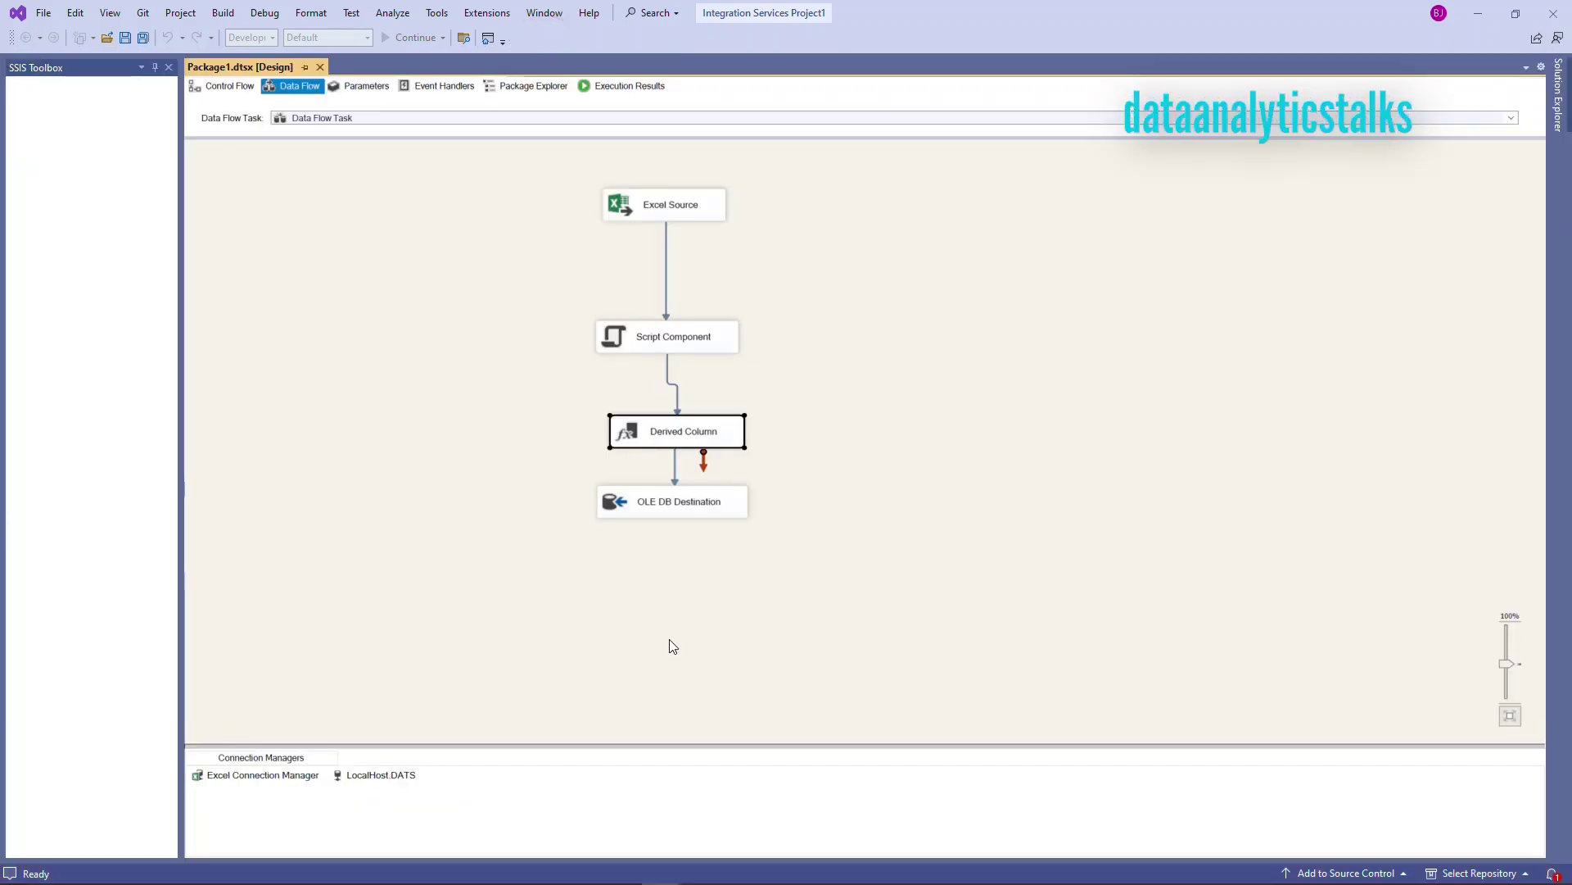
- Switch to Azure Data Studio, rerun the SELECT query on [dbo].[Woman_share], and examine the UploadDate values of the newly loaded rows
left_click(744, 870)
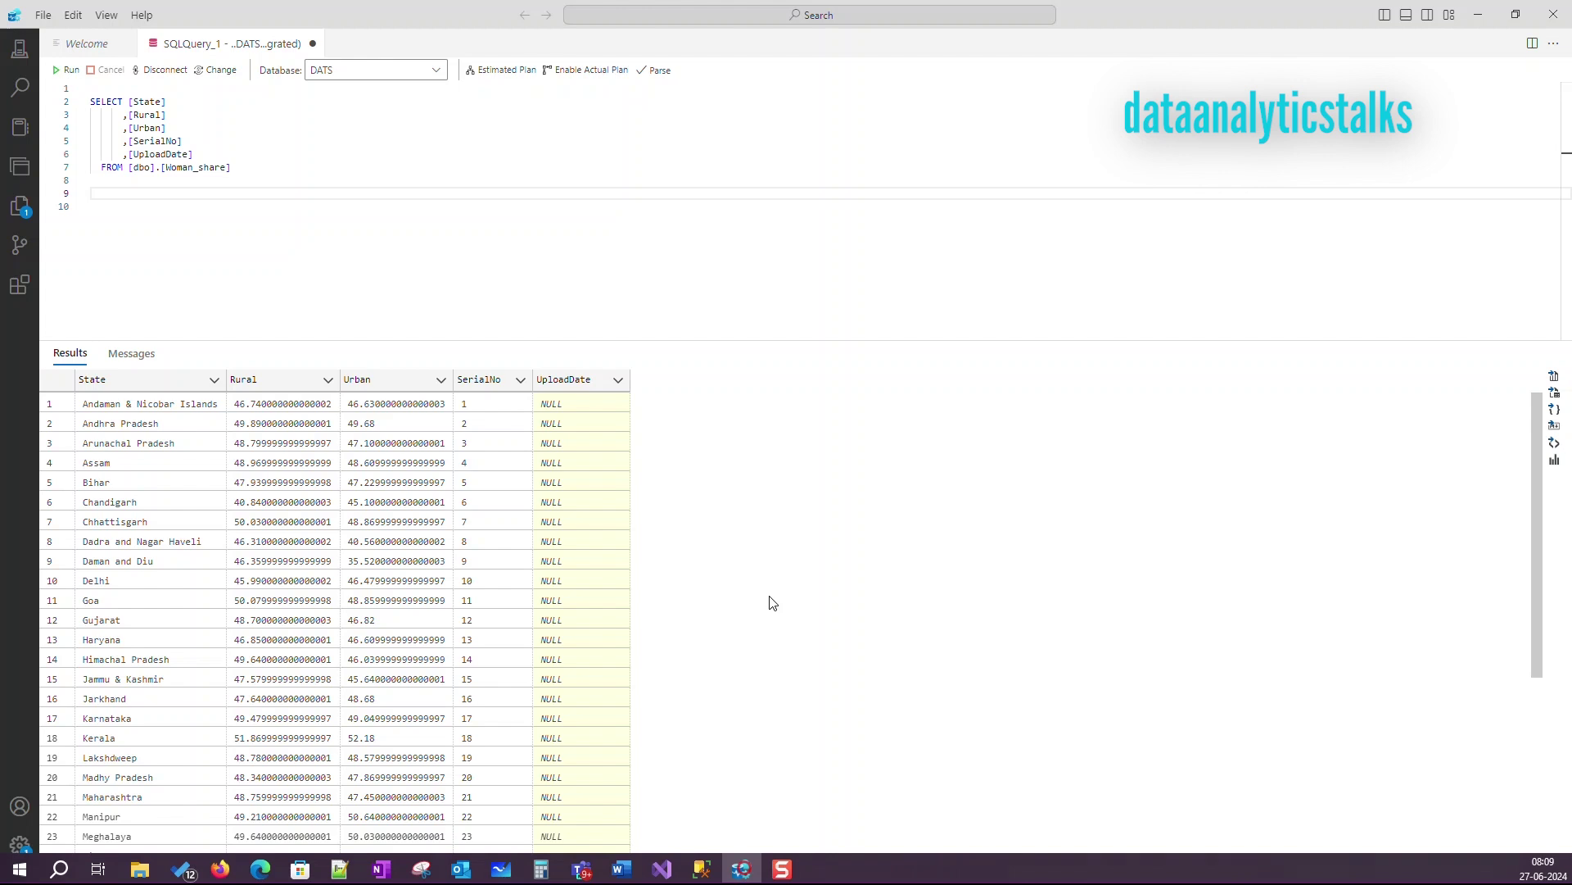
left_click(654, 317)
left_click_drag(292, 186, 90, 101)
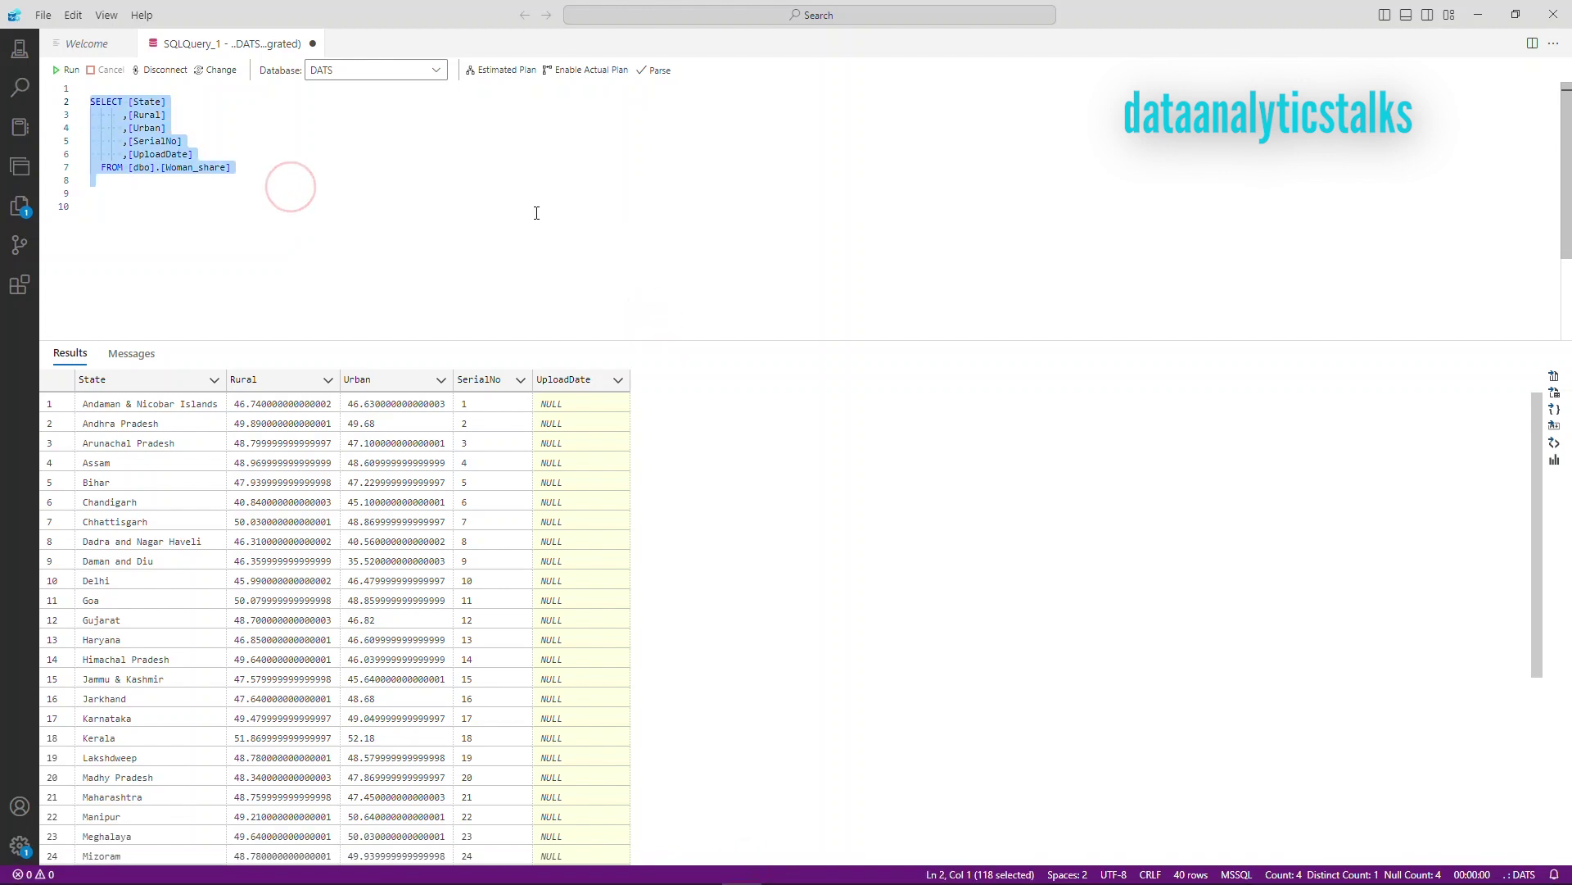
left_click(67, 71)
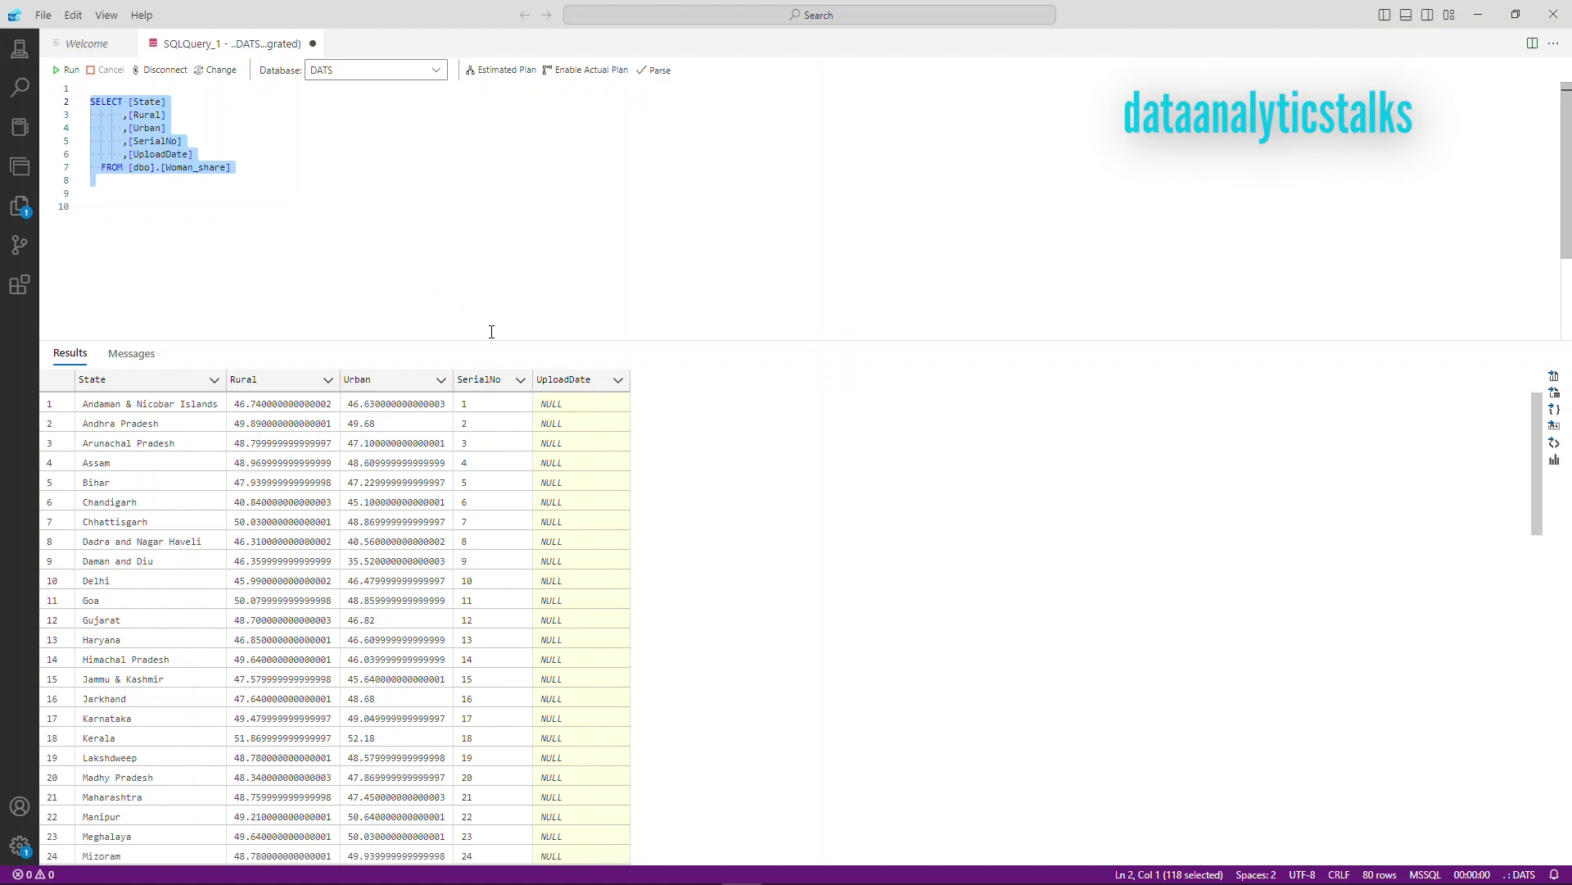
scroll(623, 540, "down", 10)
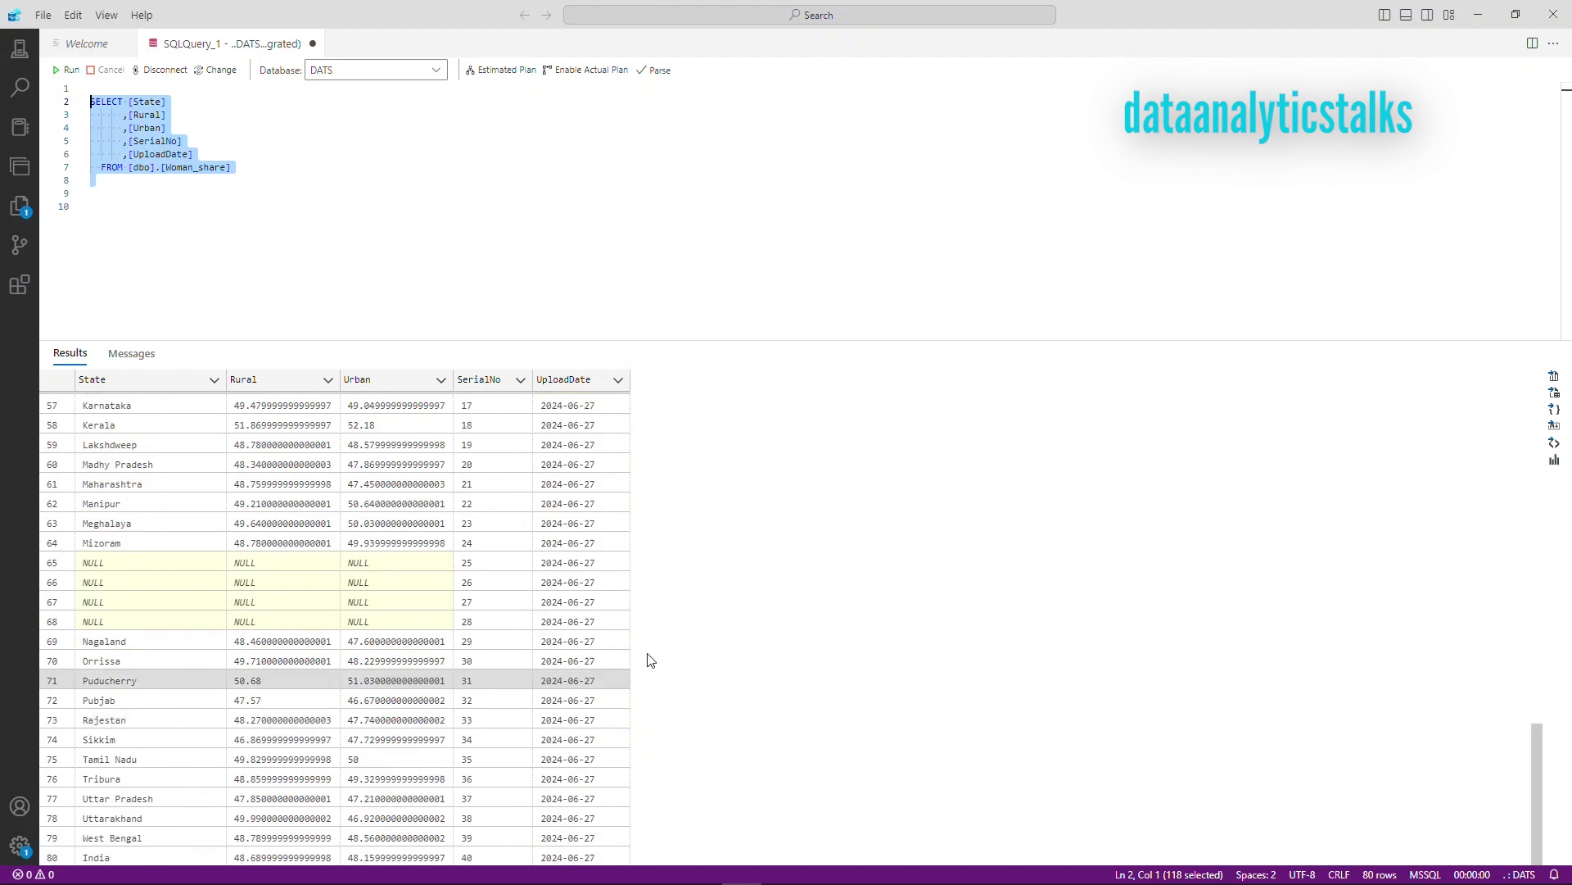
scroll(695, 593, "up", 4)
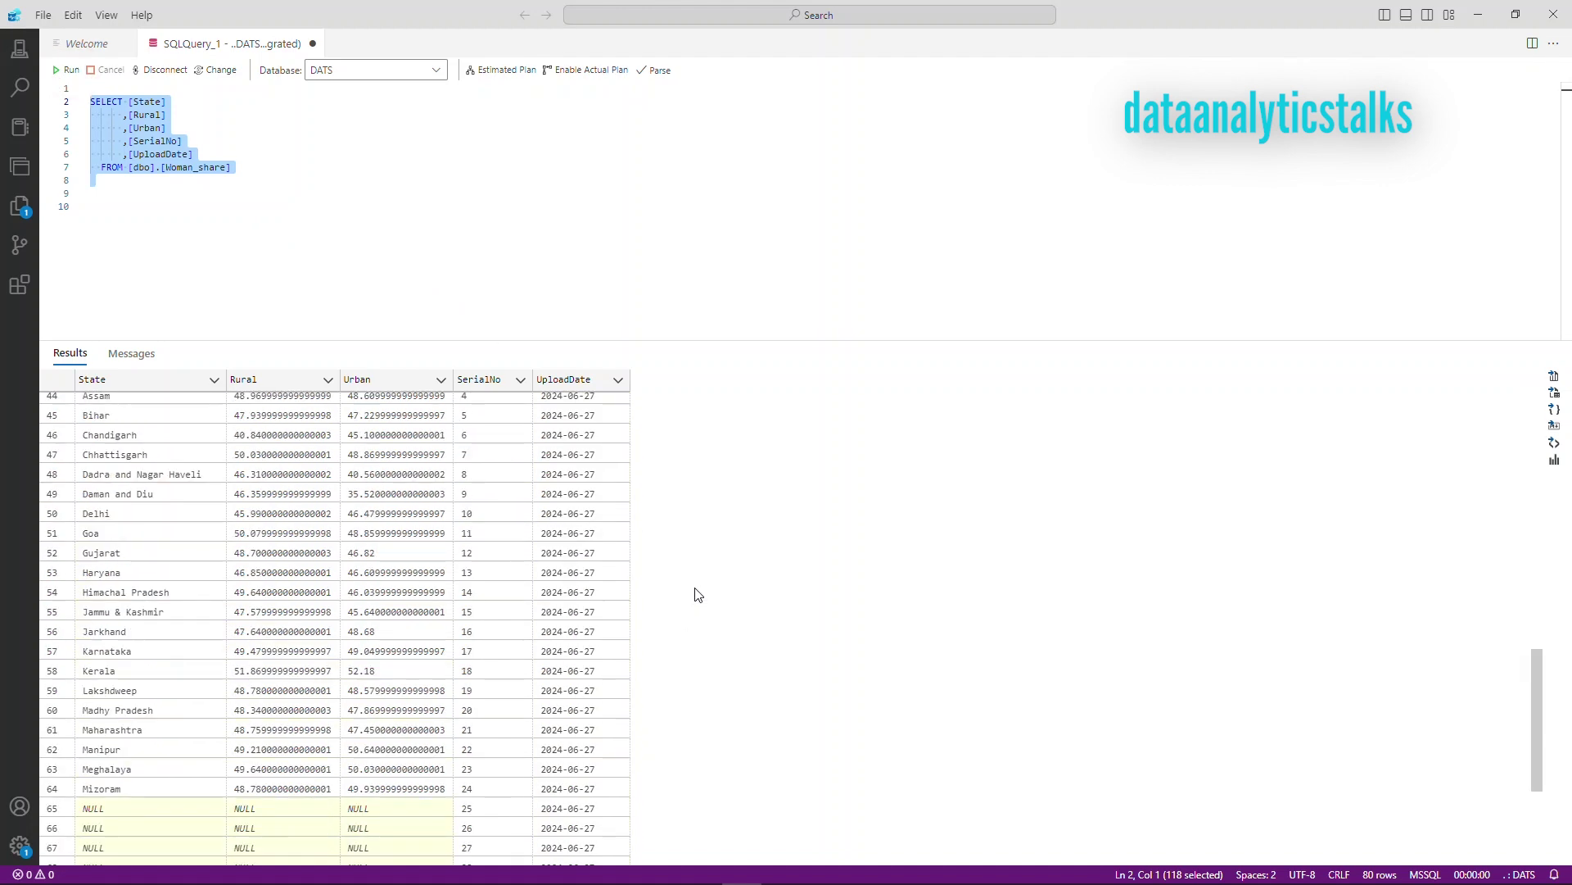
scroll(598, 563, "up", 1)
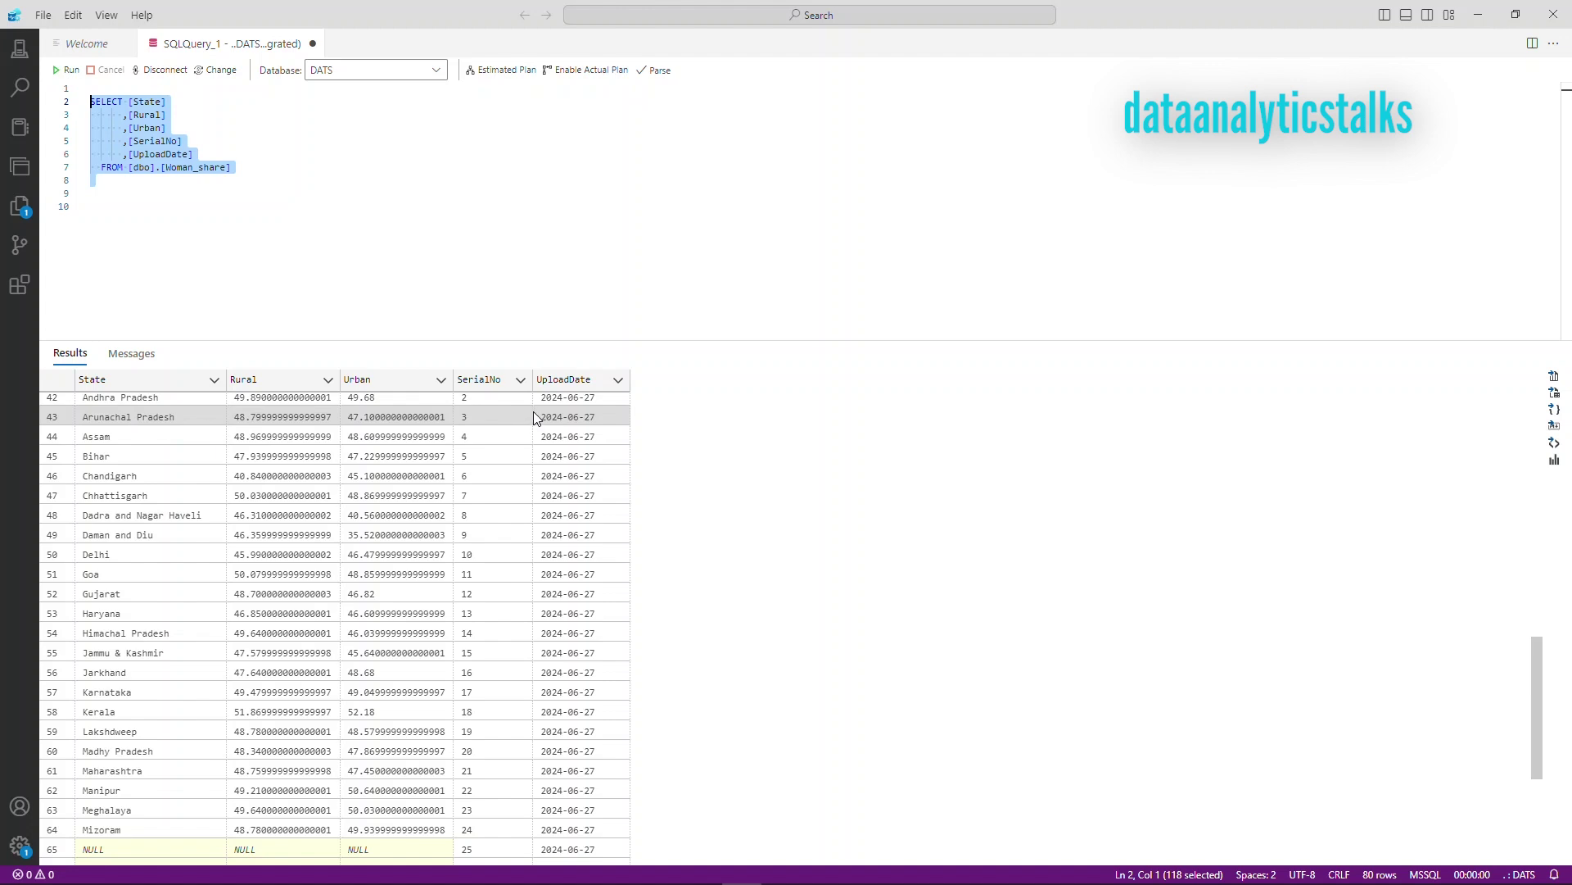